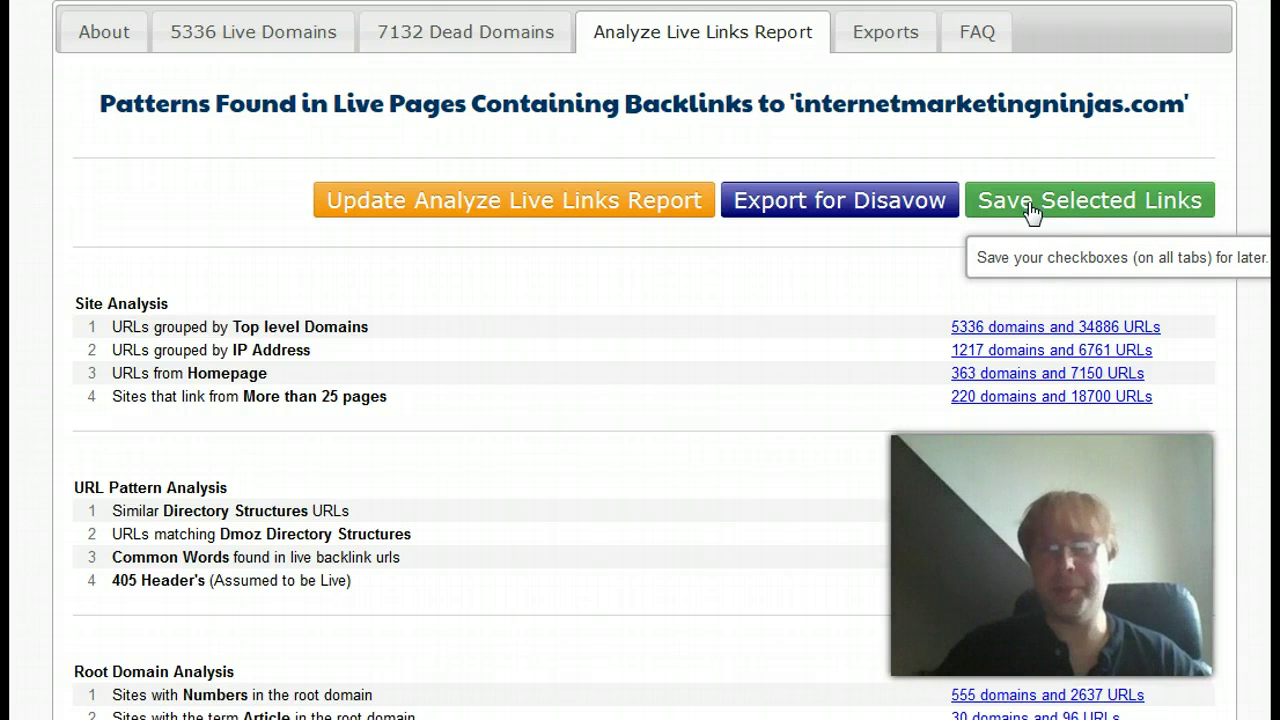
# Step: Look over the report's pattern groups and expand the Common Words results in the URL Pattern Analysis section
pyautogui.scroll(-3, 737, 366)
pyautogui.scroll(-3, 769, 417)
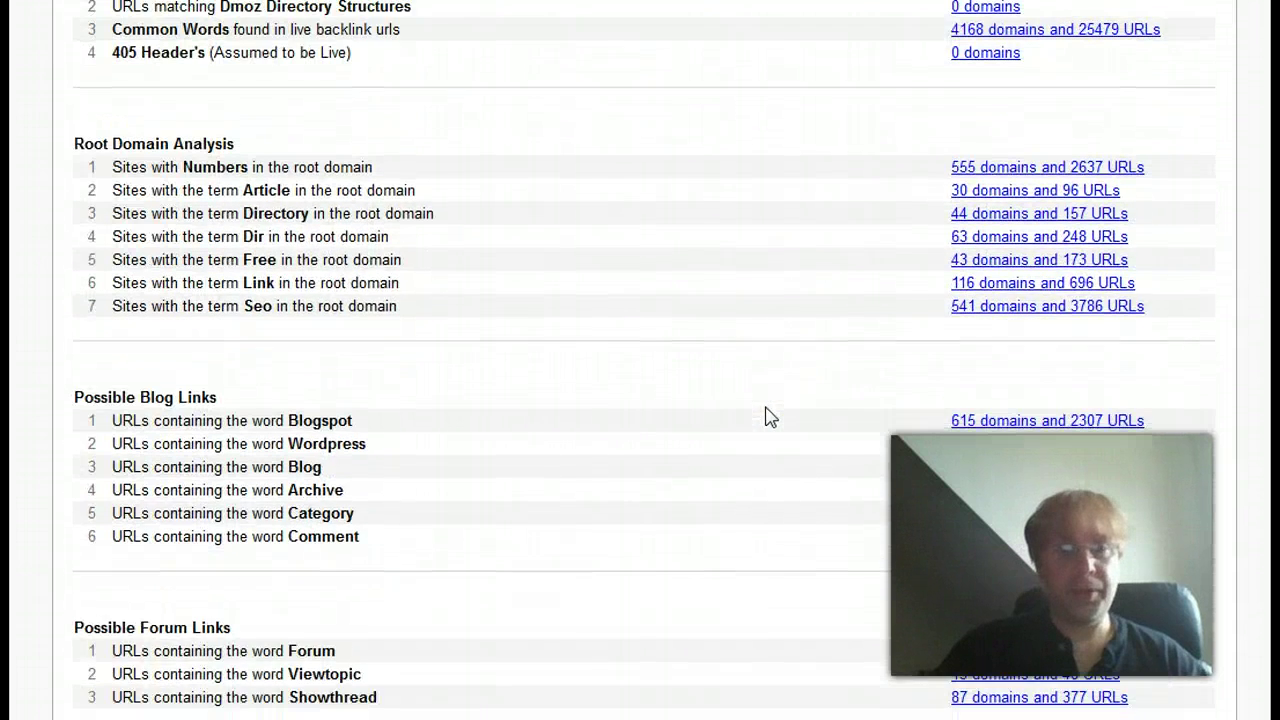
pyautogui.scroll(-2, 780, 420)
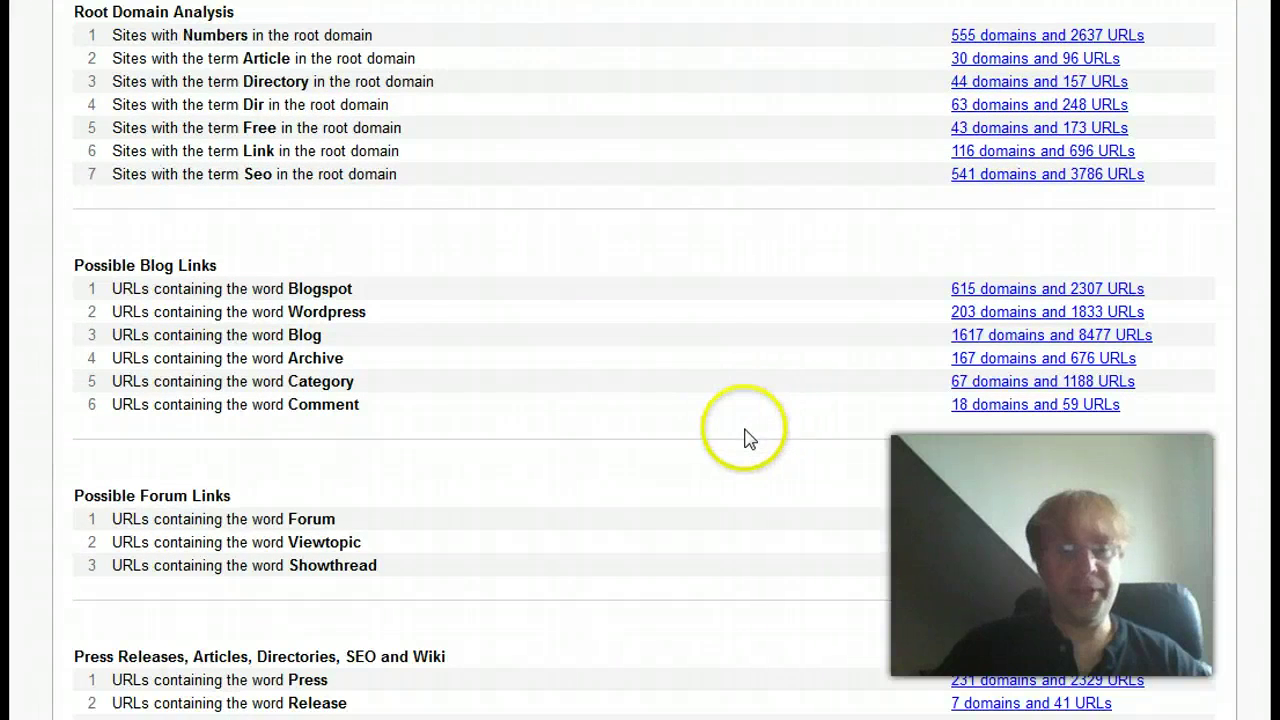
pyautogui.scroll(3, 748, 430)
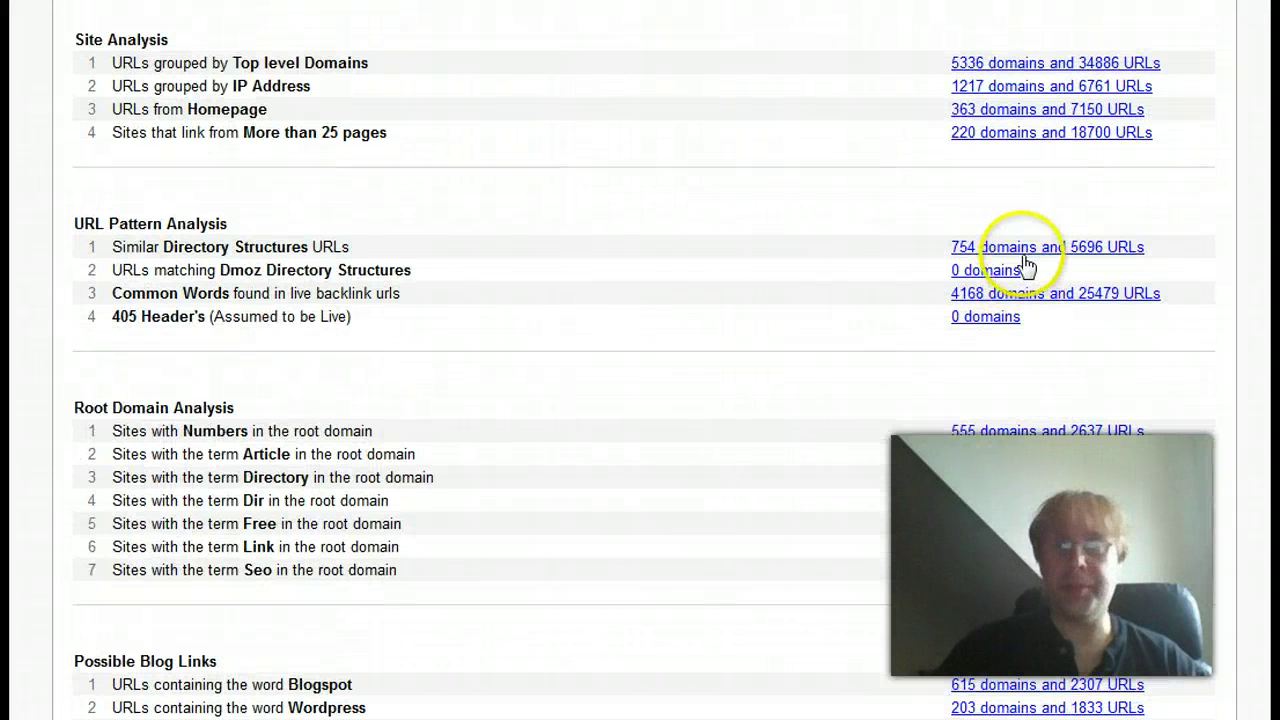
pyautogui.scroll(-2, 1027, 266)
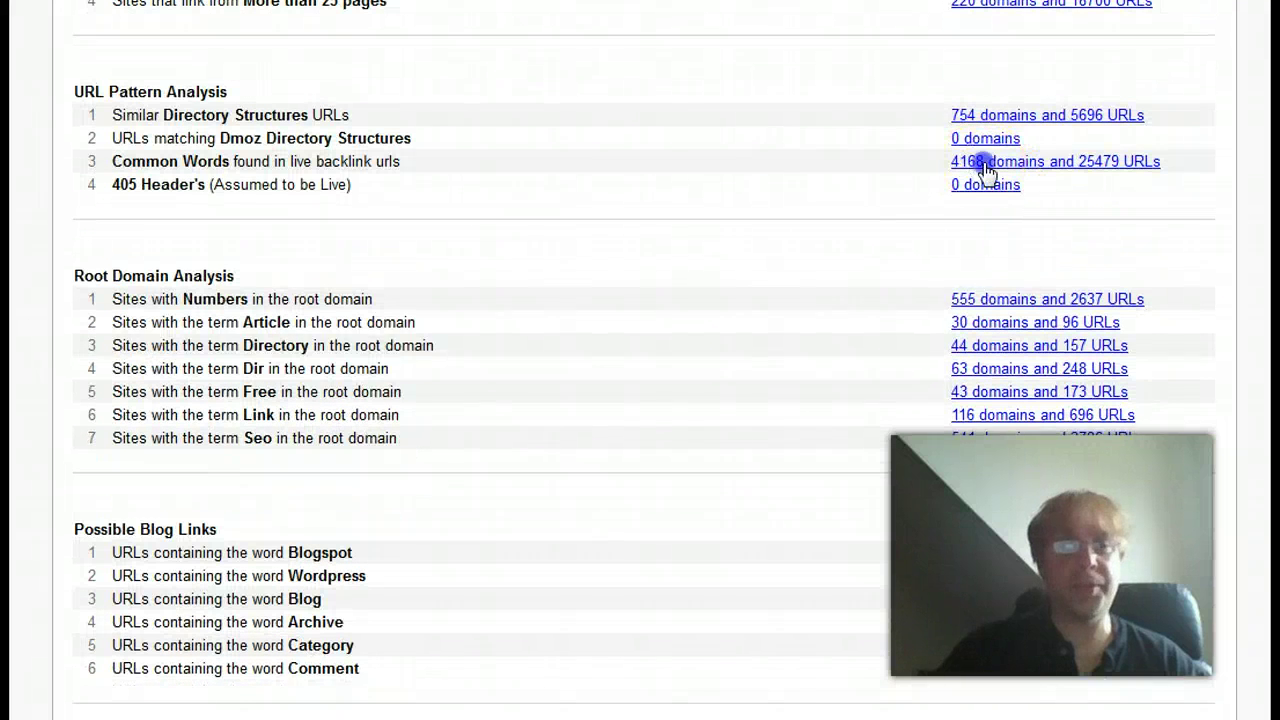
pyautogui.click(980, 163)
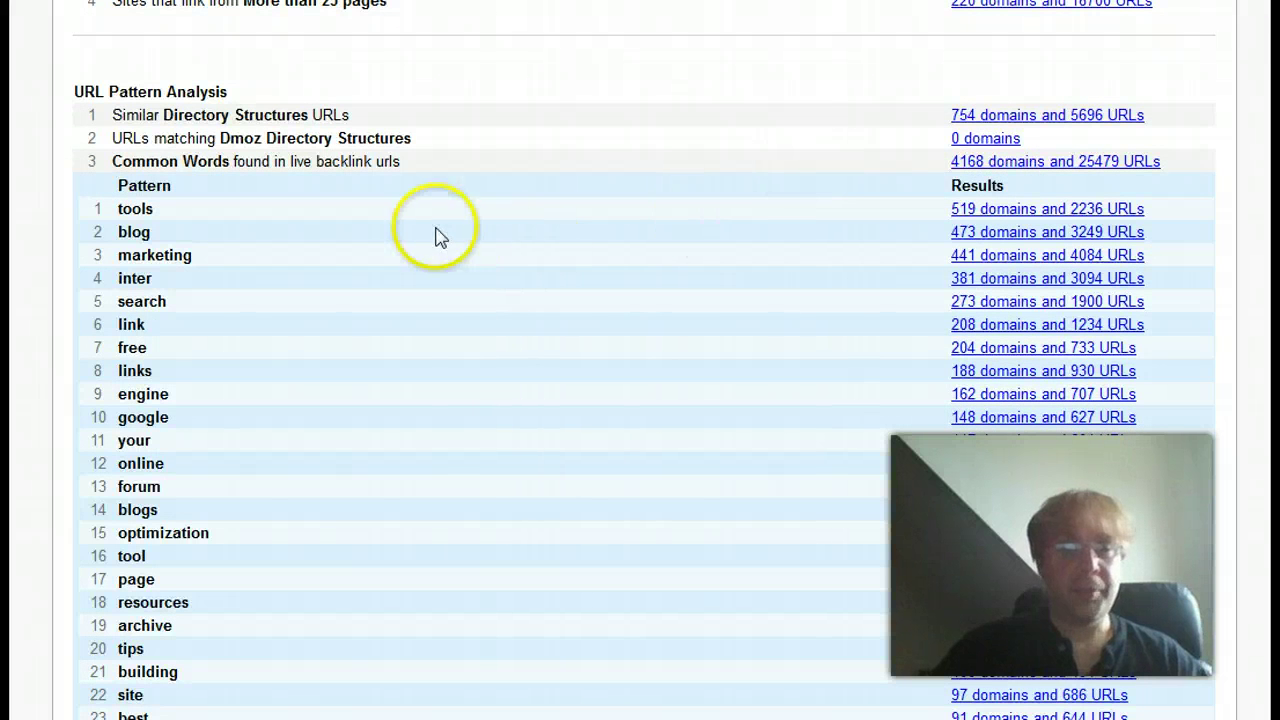
# Step: Browse the common-word patterns and expand the word "herramientas" to review its page links and backlink text
pyautogui.scroll(-3, 310, 270)
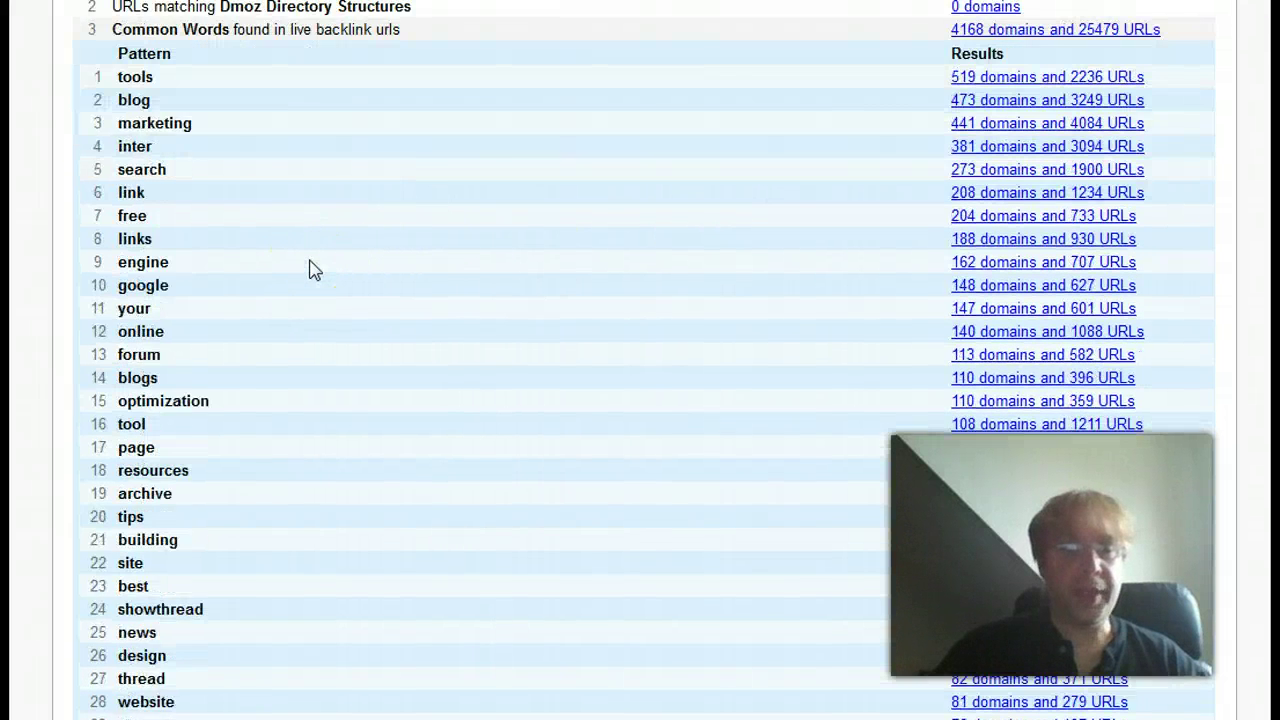
pyautogui.scroll(-5, 310, 272)
pyautogui.scroll(-5, 310, 272)
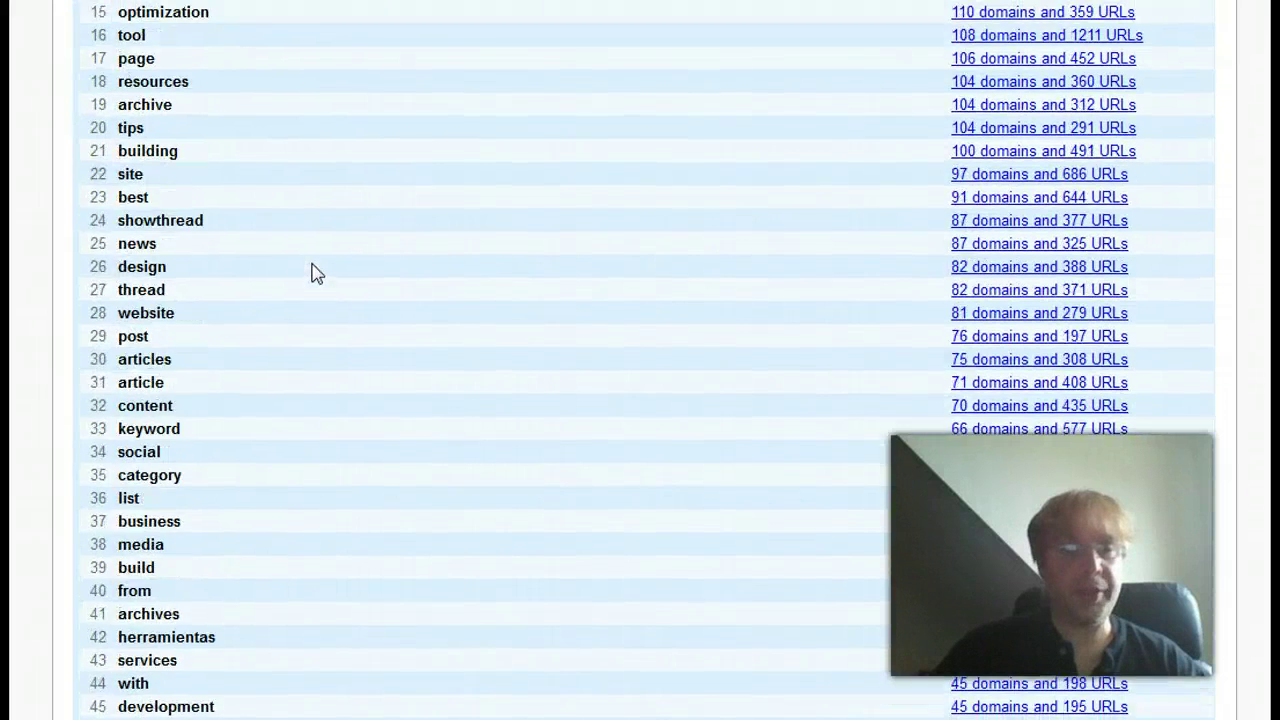
pyautogui.scroll(-3, 312, 290)
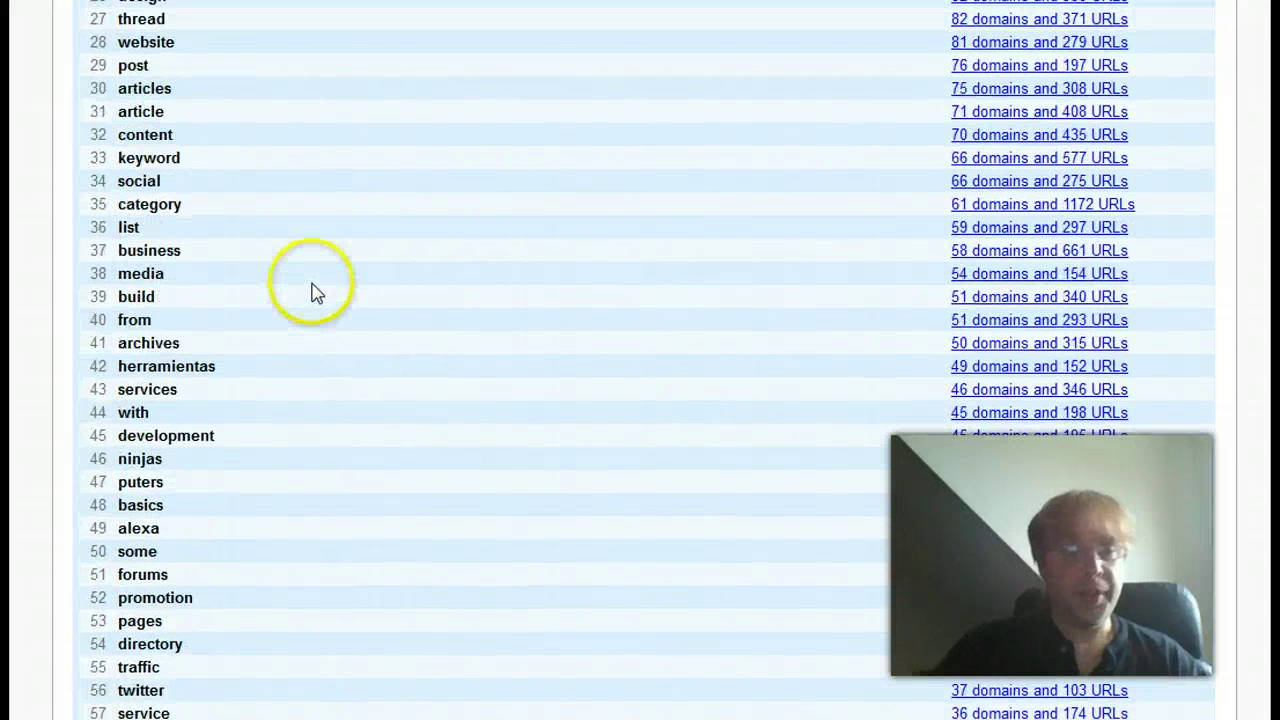
pyautogui.click(203, 371)
pyautogui.moveTo(203, 371); pyautogui.dragTo(127, 368)
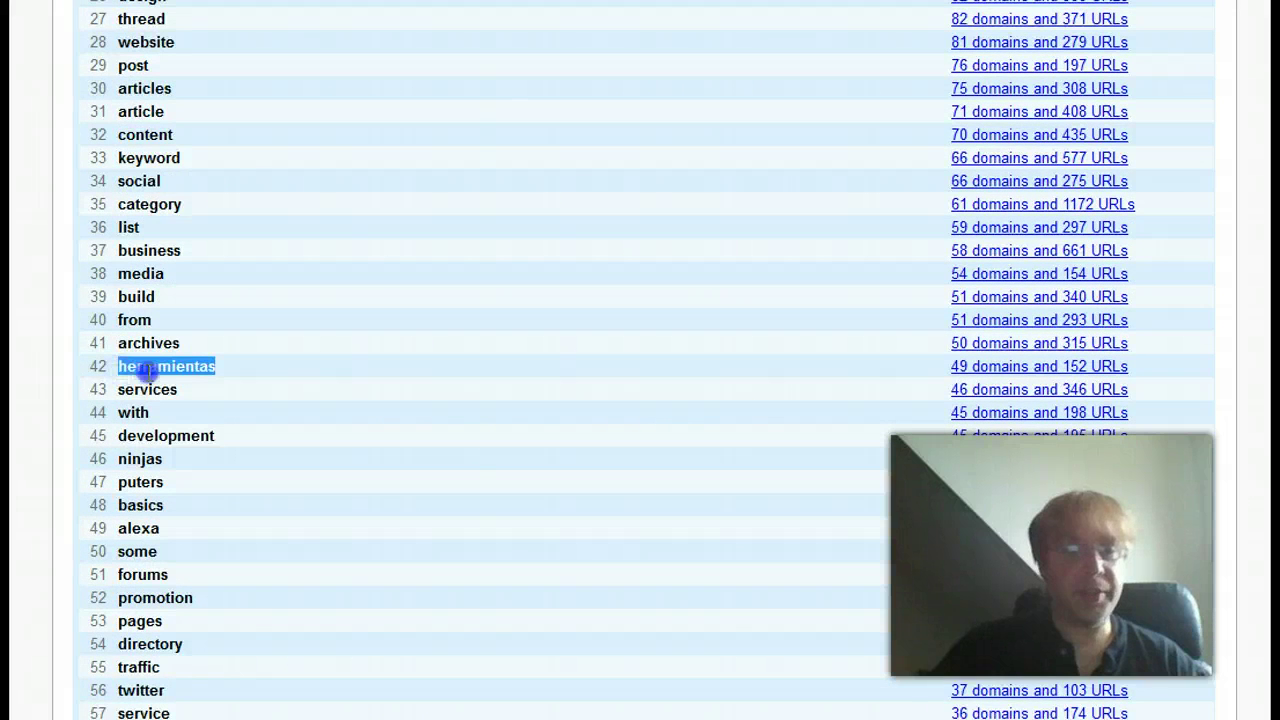
pyautogui.click(180, 371)
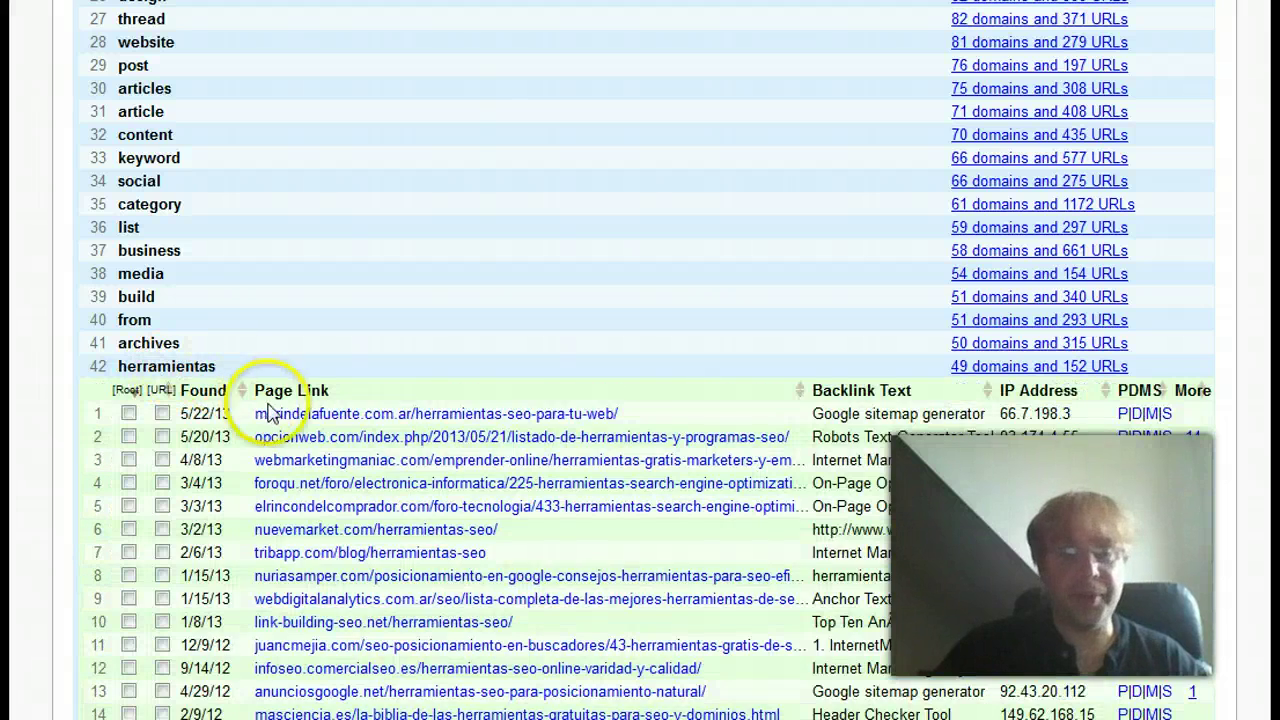
pyautogui.scroll(-3, 595, 465)
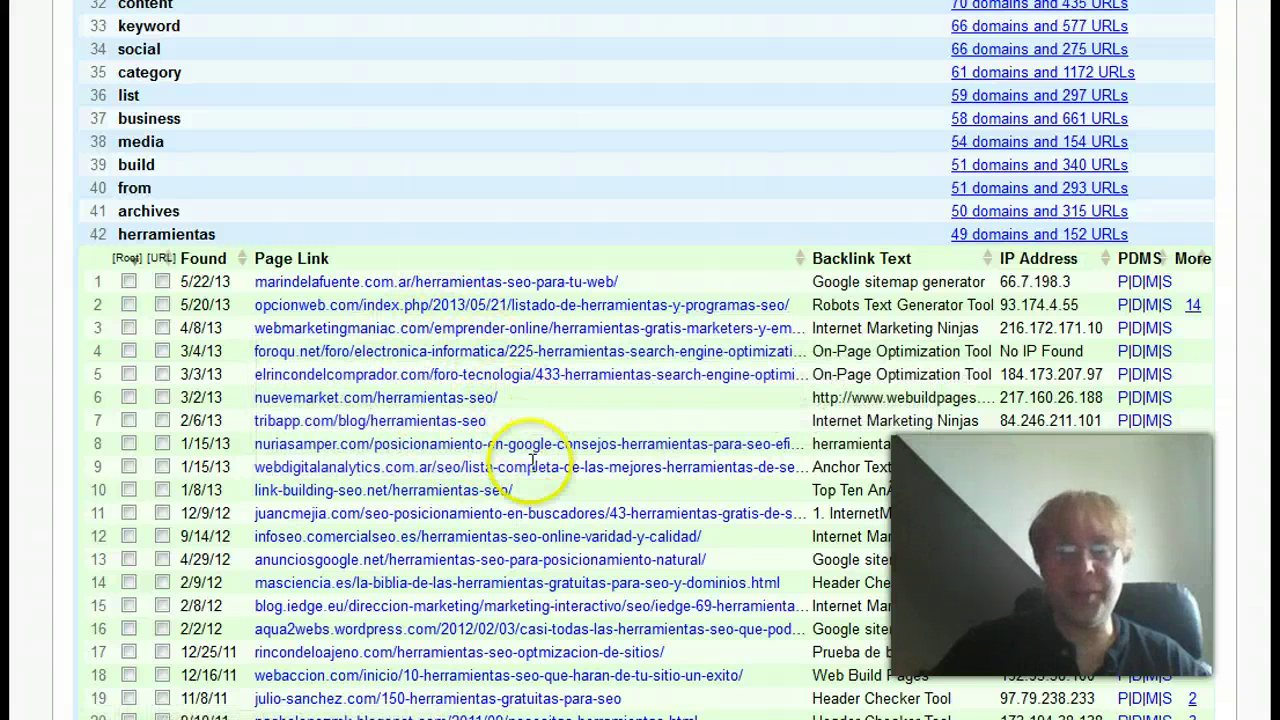
pyautogui.moveTo(572, 376); pyautogui.dragTo(622, 428)
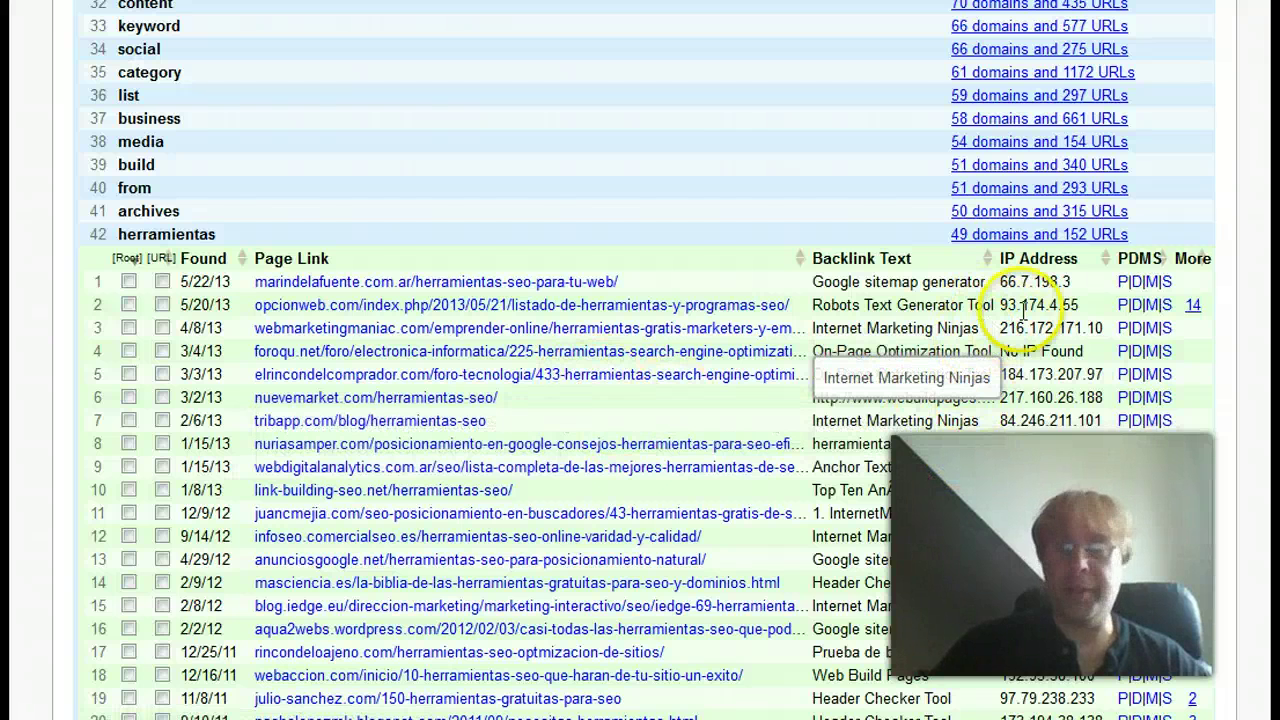
# Step: Collapse the "herramientas" results and the Common Words list
pyautogui.click(1043, 236)
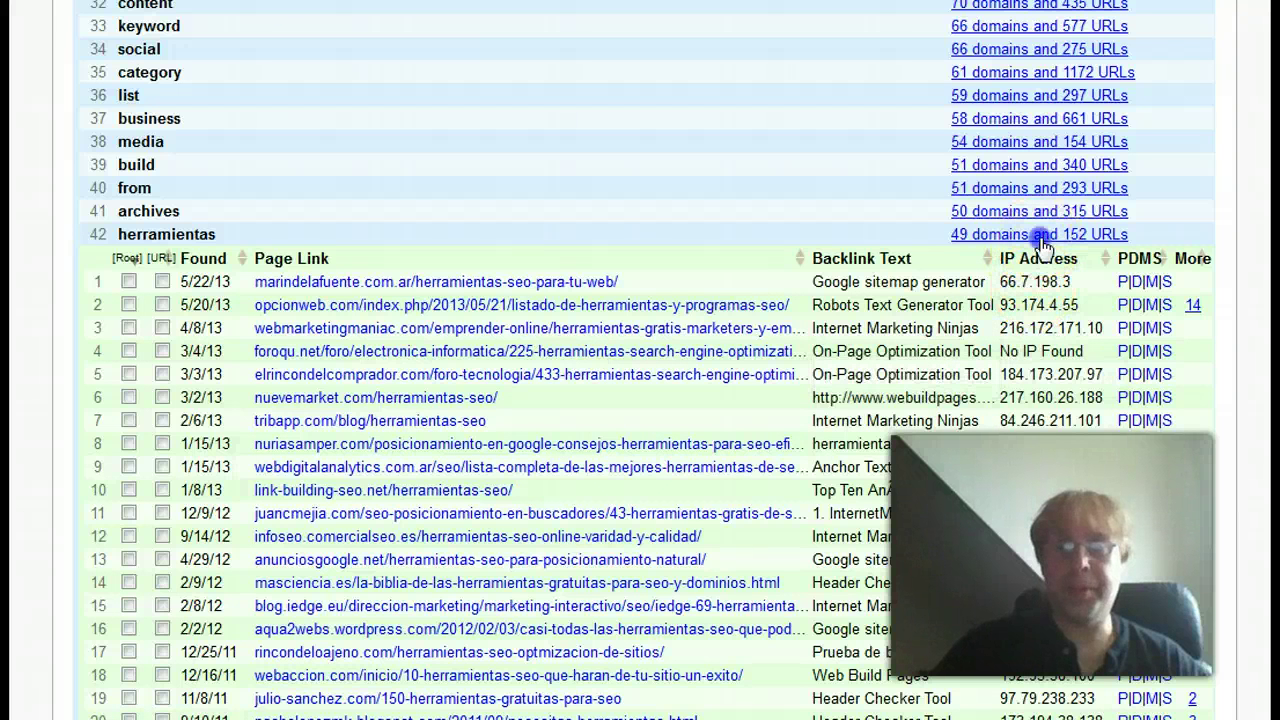
pyautogui.scroll(12, 1043, 251)
pyautogui.click(1048, 292)
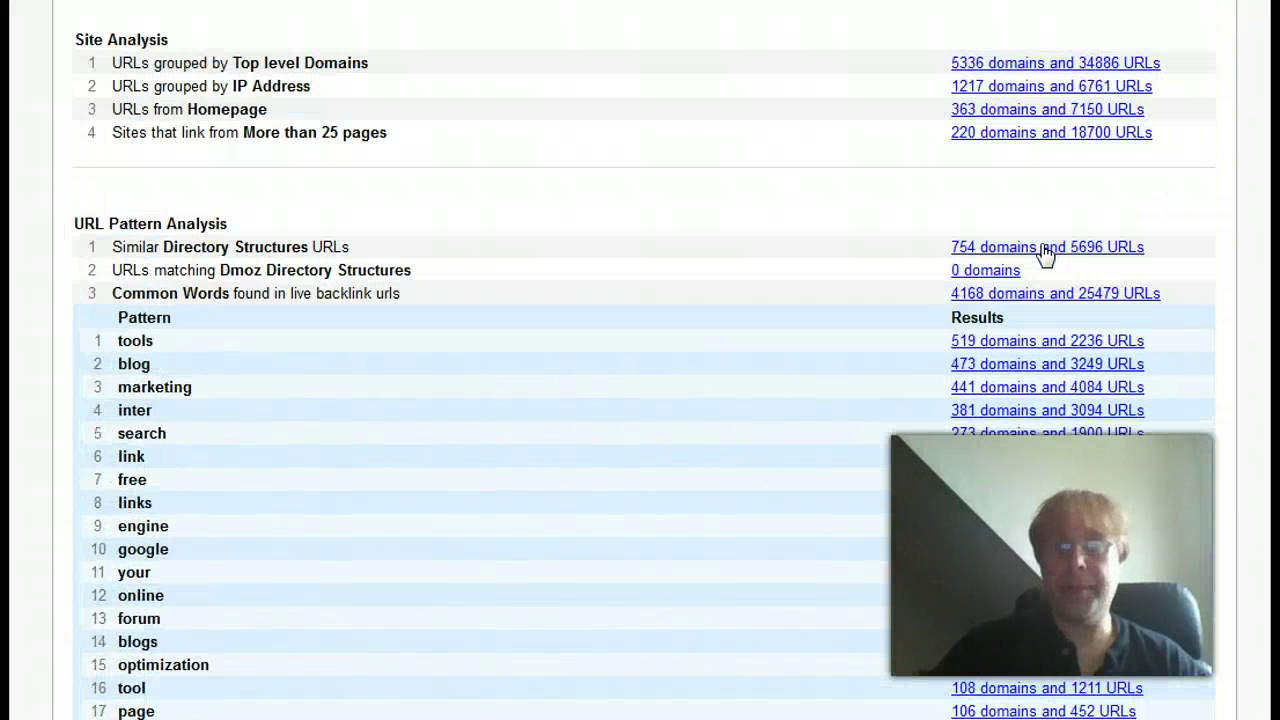
pyautogui.click(1042, 298)
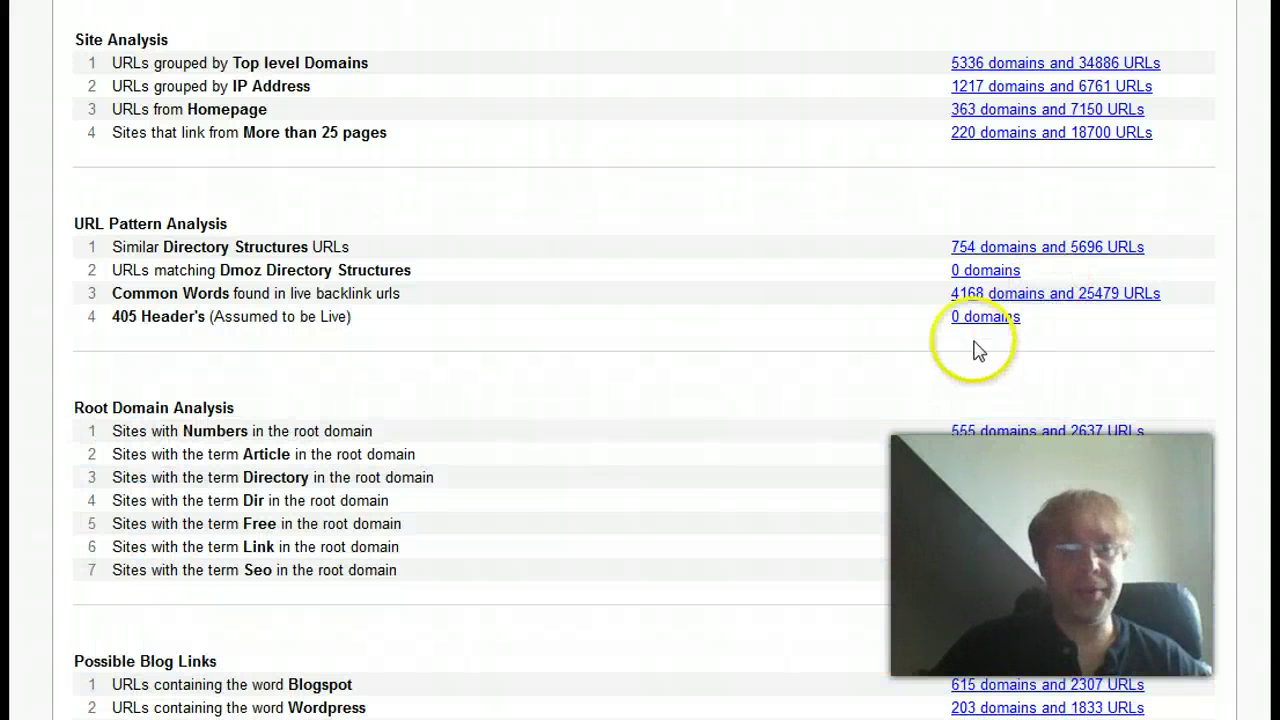
# Step: Expand the sites with the term Article in the root domain under Root Domain Analysis
pyautogui.scroll(-3, 790, 385)
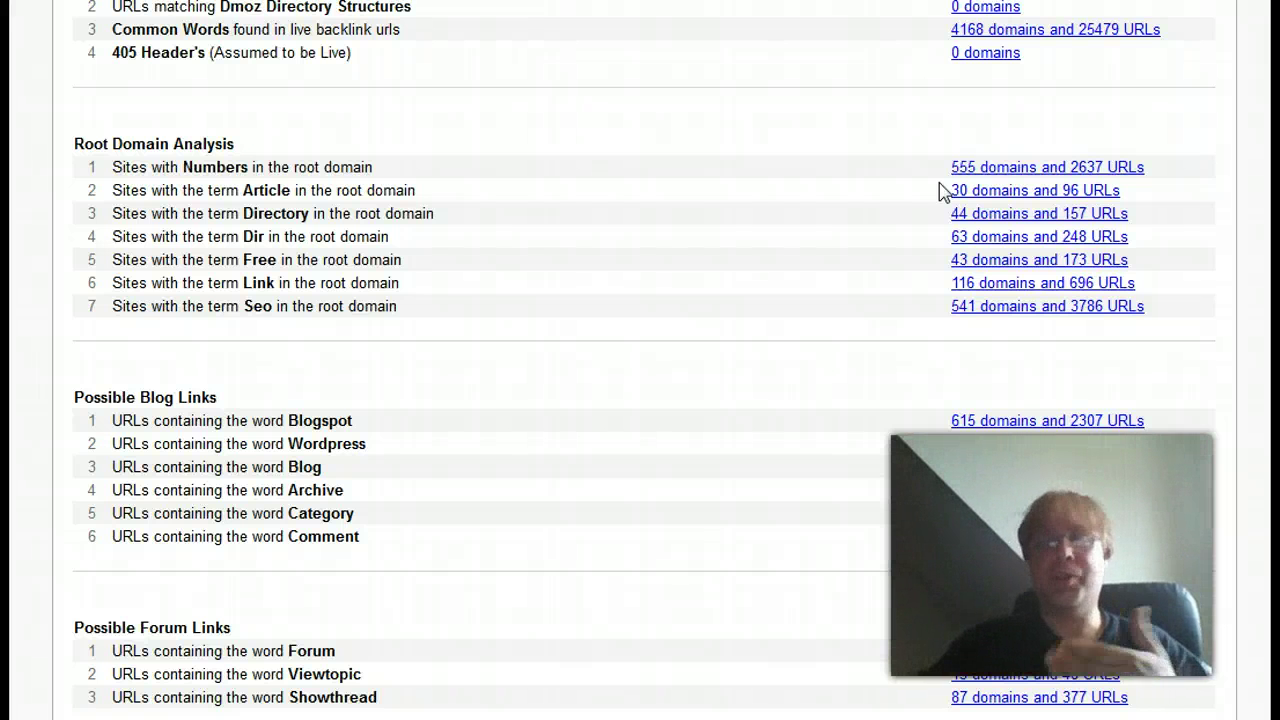
pyautogui.click(965, 190)
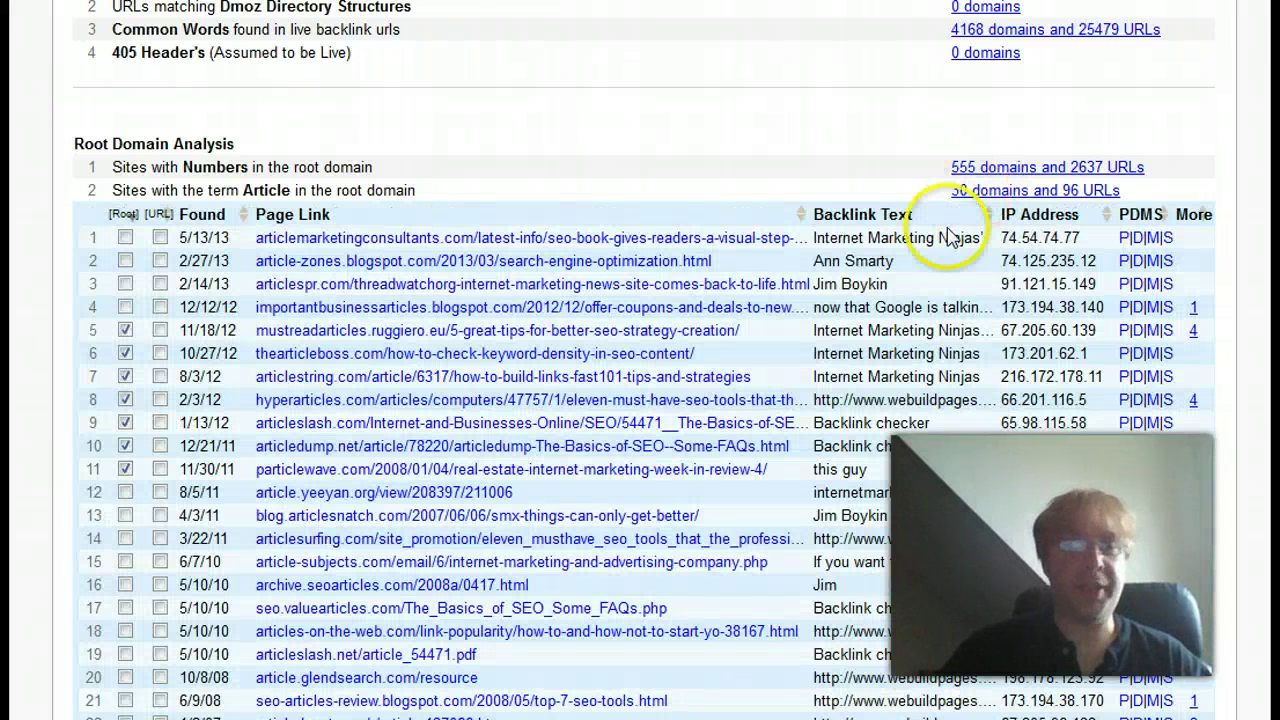
pyautogui.moveTo(655, 357); pyautogui.dragTo(370, 378)
# Step: Mark the first four links in the Article list at root-domain level and collapse the list
pyautogui.click(125, 237)
pyautogui.click(125, 260)
pyautogui.click(125, 283)
pyautogui.click(125, 307)
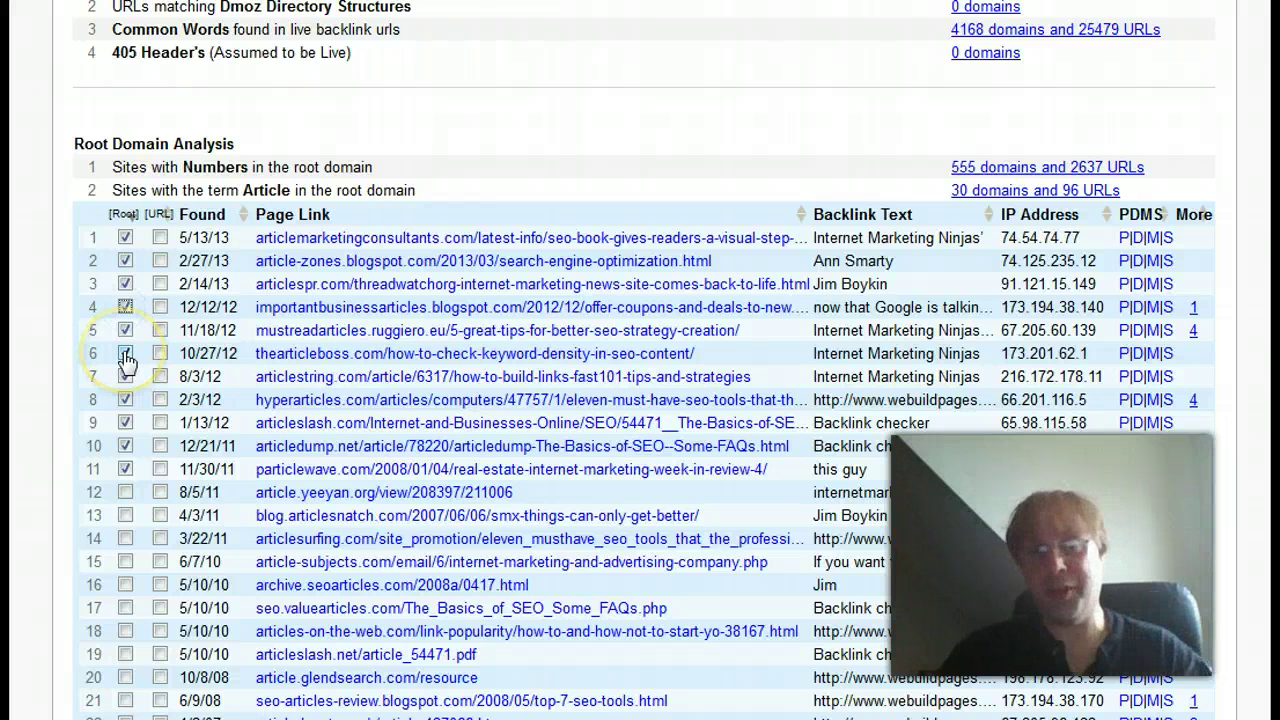
pyautogui.click(125, 376)
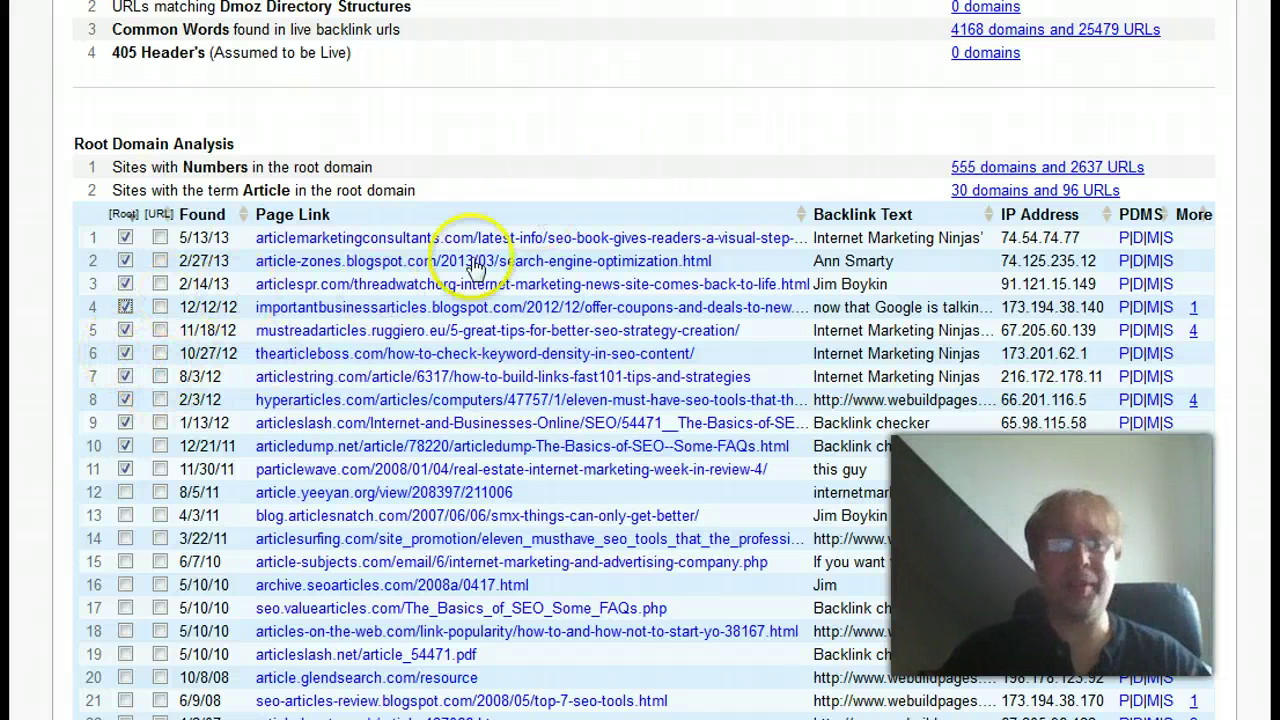
pyautogui.click(984, 196)
pyautogui.click(975, 222)
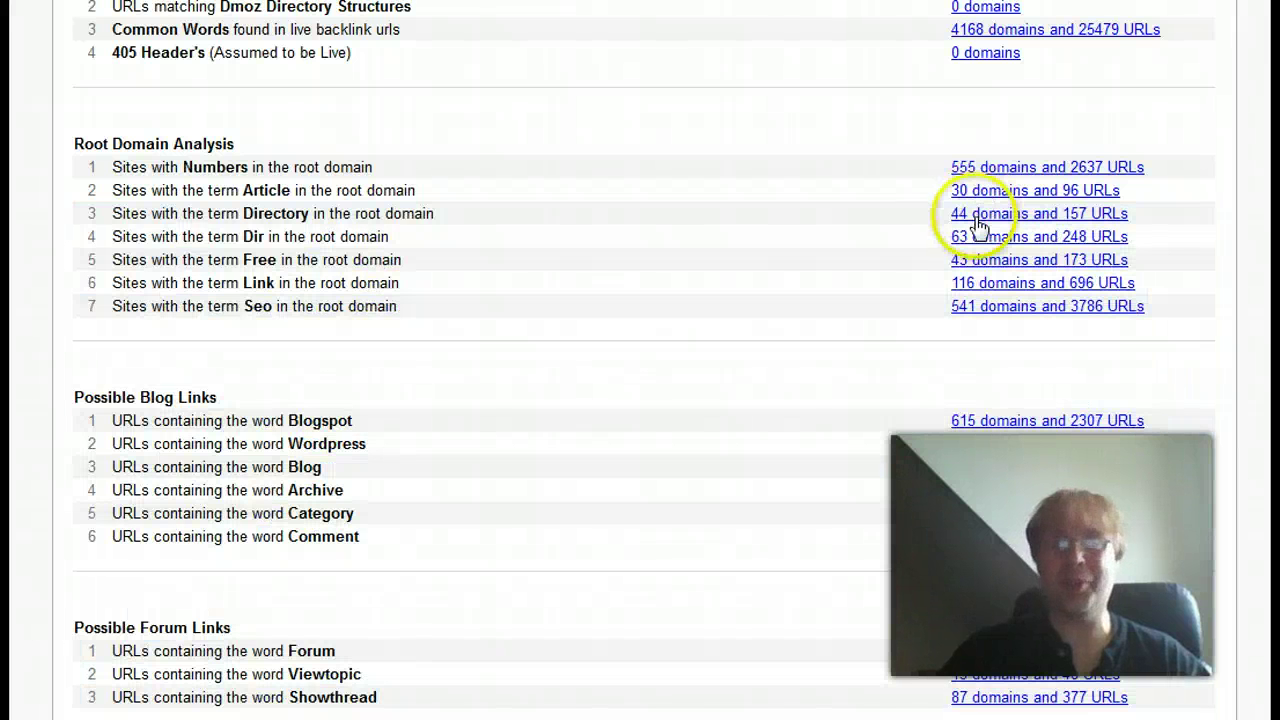
pyautogui.click(987, 228)
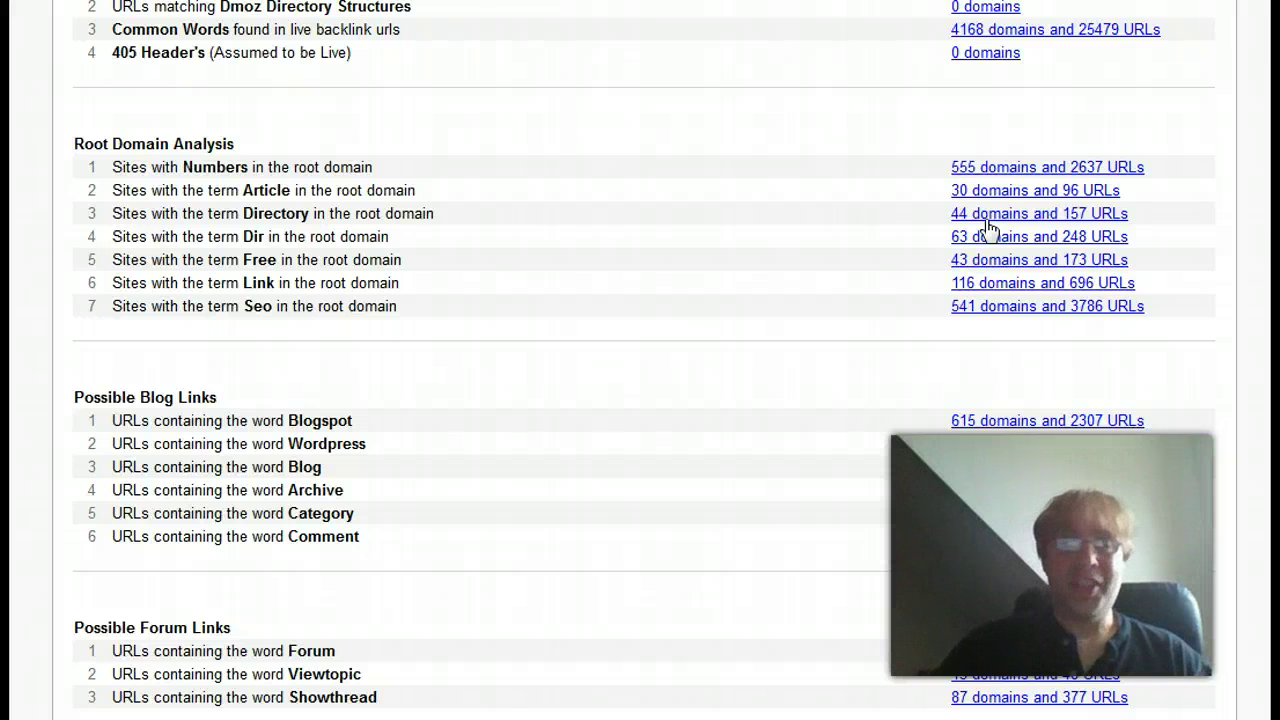
pyautogui.click(986, 222)
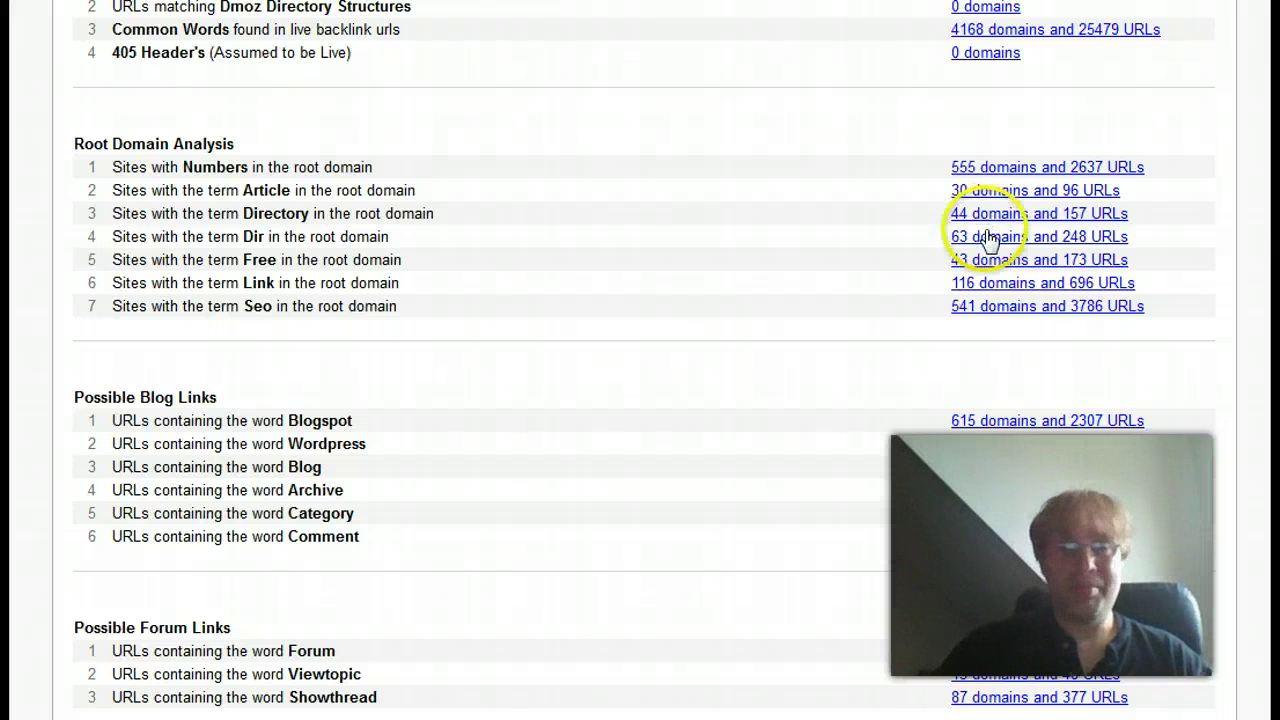
pyautogui.click(999, 238)
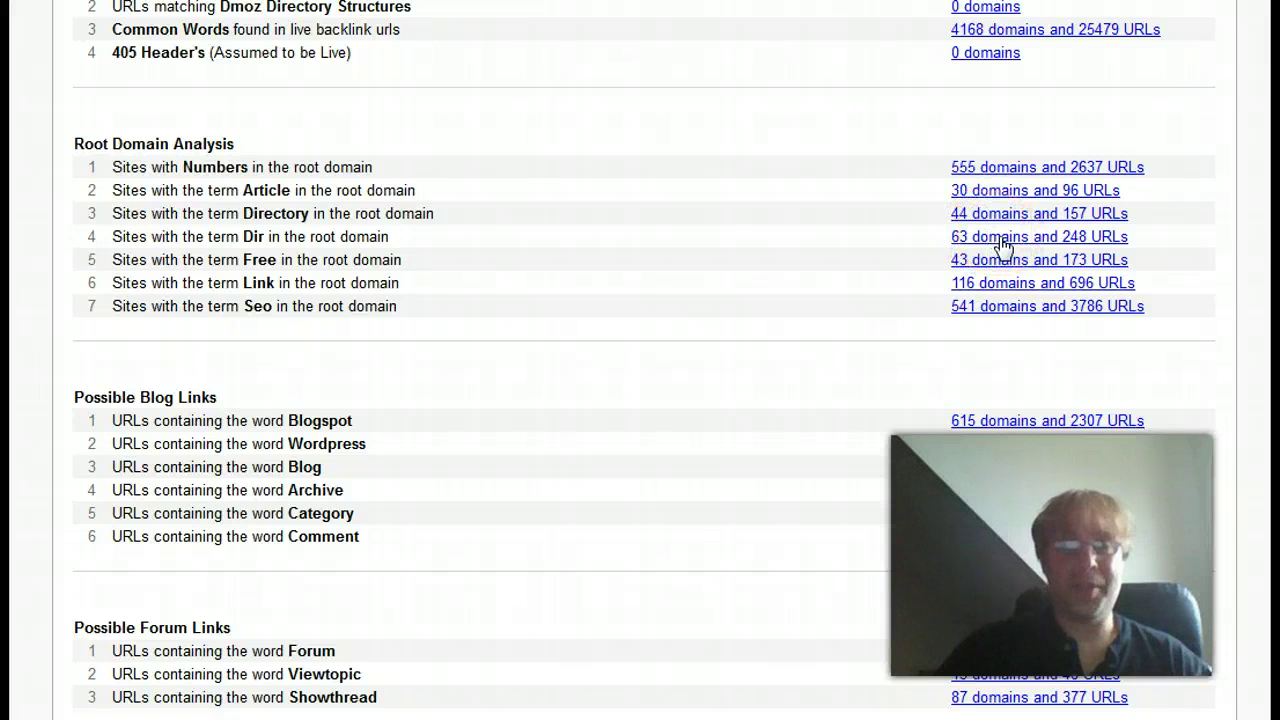
pyautogui.click(1010, 232)
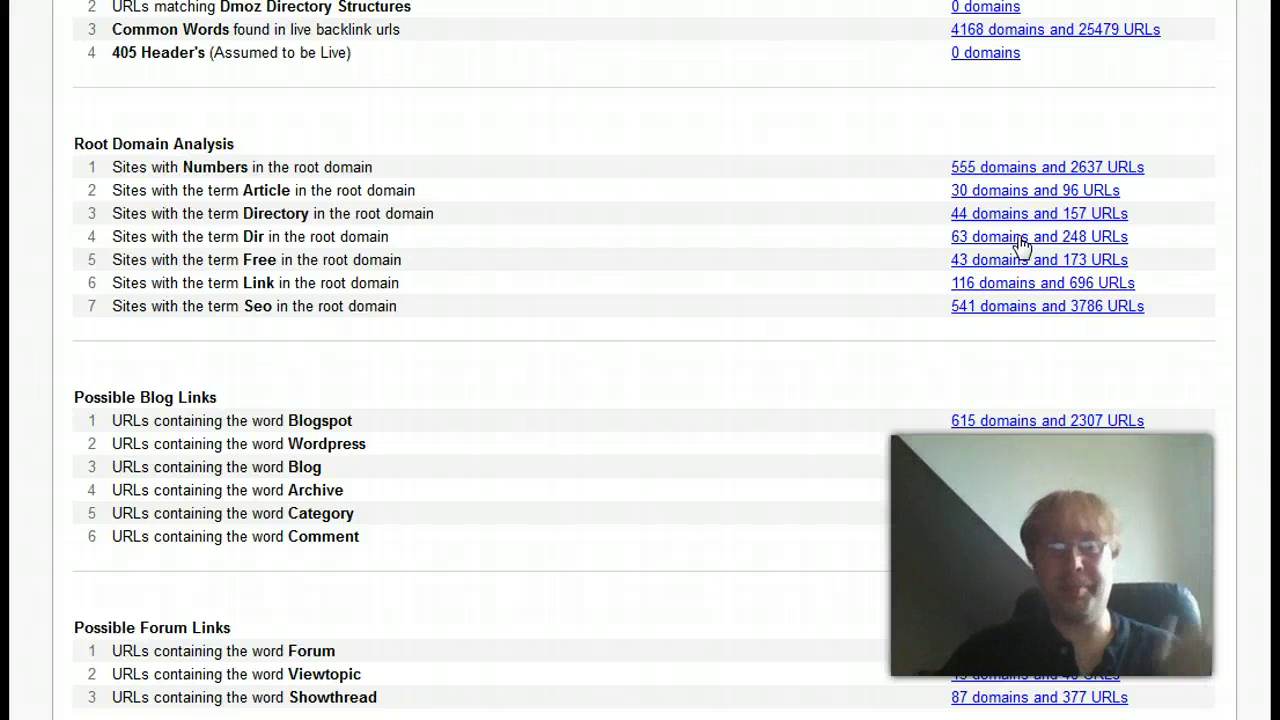
# Step: Examine the root domain, possible blog, possible forum, and press release, article, directory, SEO and wiki link groups
pyautogui.scroll(-1, 1020, 245)
pyautogui.moveTo(983, 200); pyautogui.dragTo(560, 190)
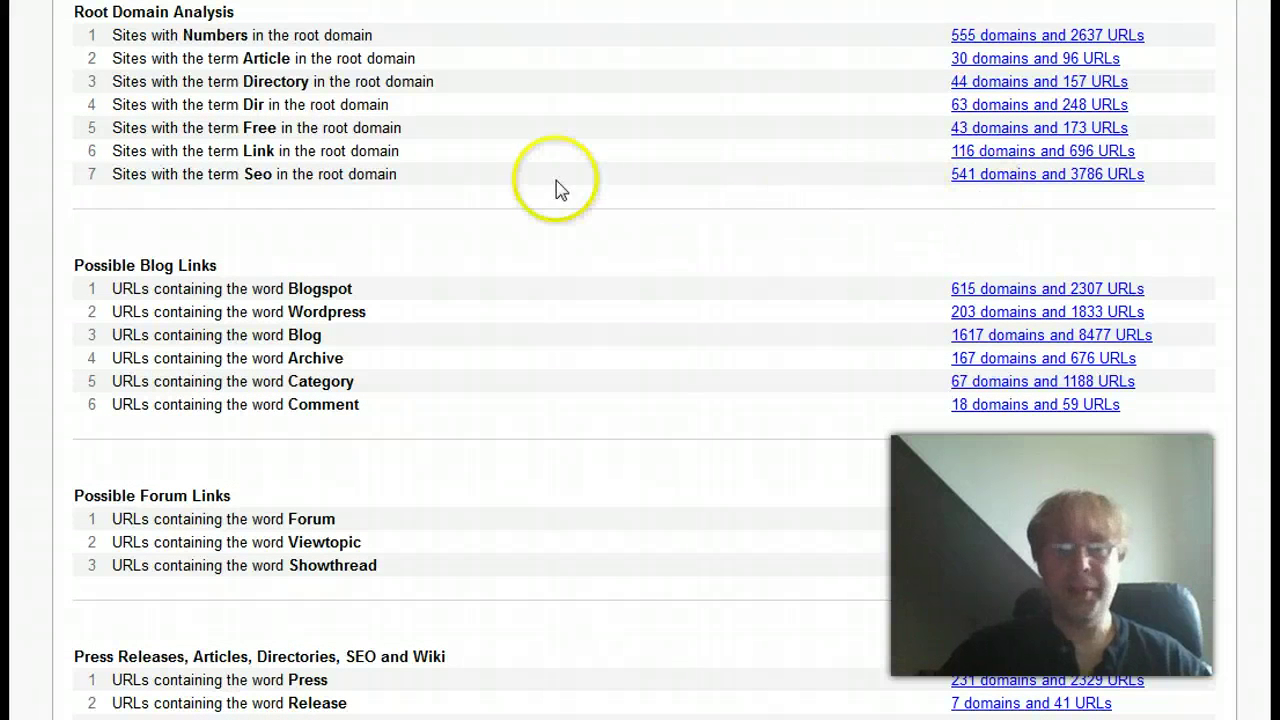
pyautogui.click(245, 174)
pyautogui.moveTo(245, 174); pyautogui.dragTo(880, 237)
pyautogui.scroll(-3, 709, 320)
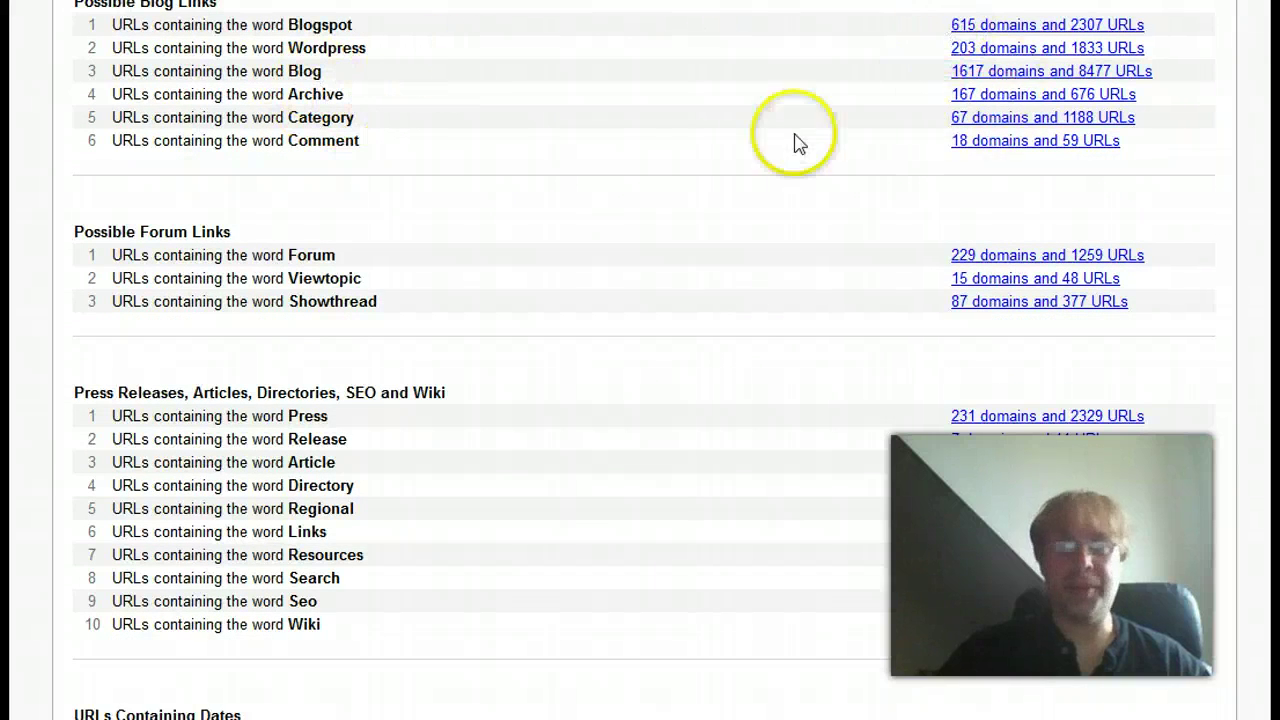
pyautogui.scroll(-2, 768, 237)
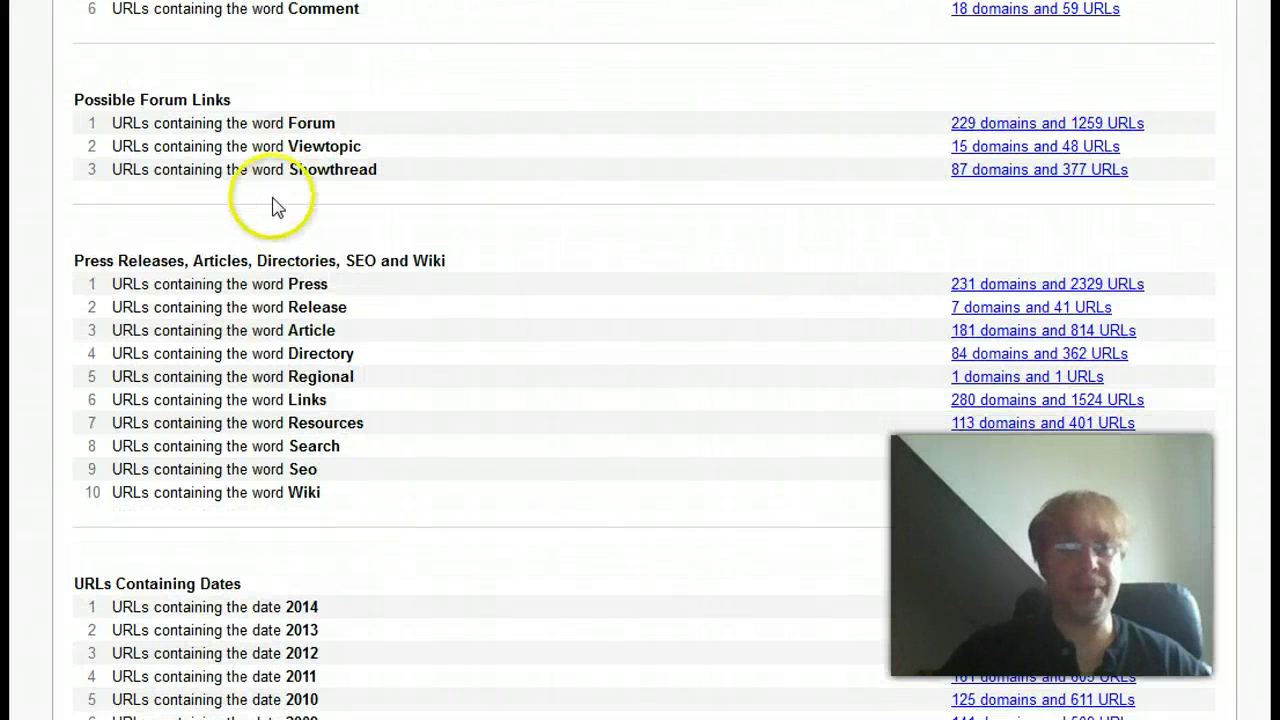
pyautogui.scroll(-2, 794, 201)
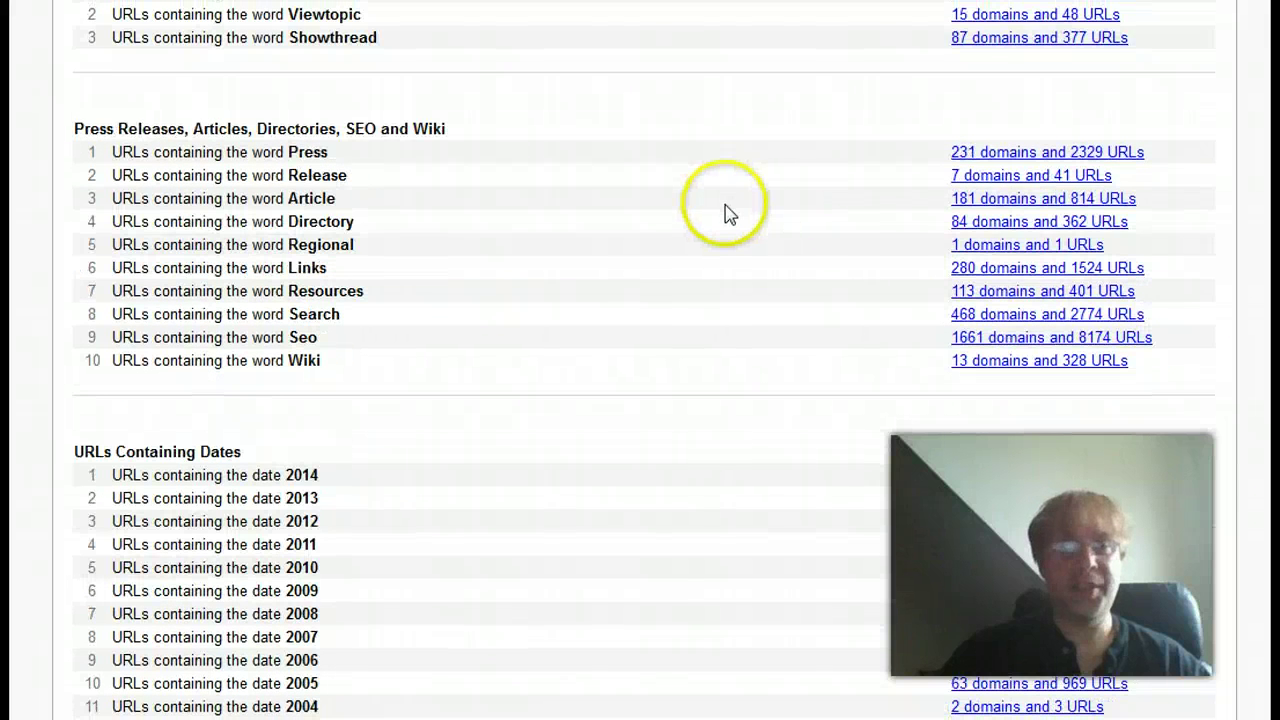
pyautogui.scroll(4, 648, 192)
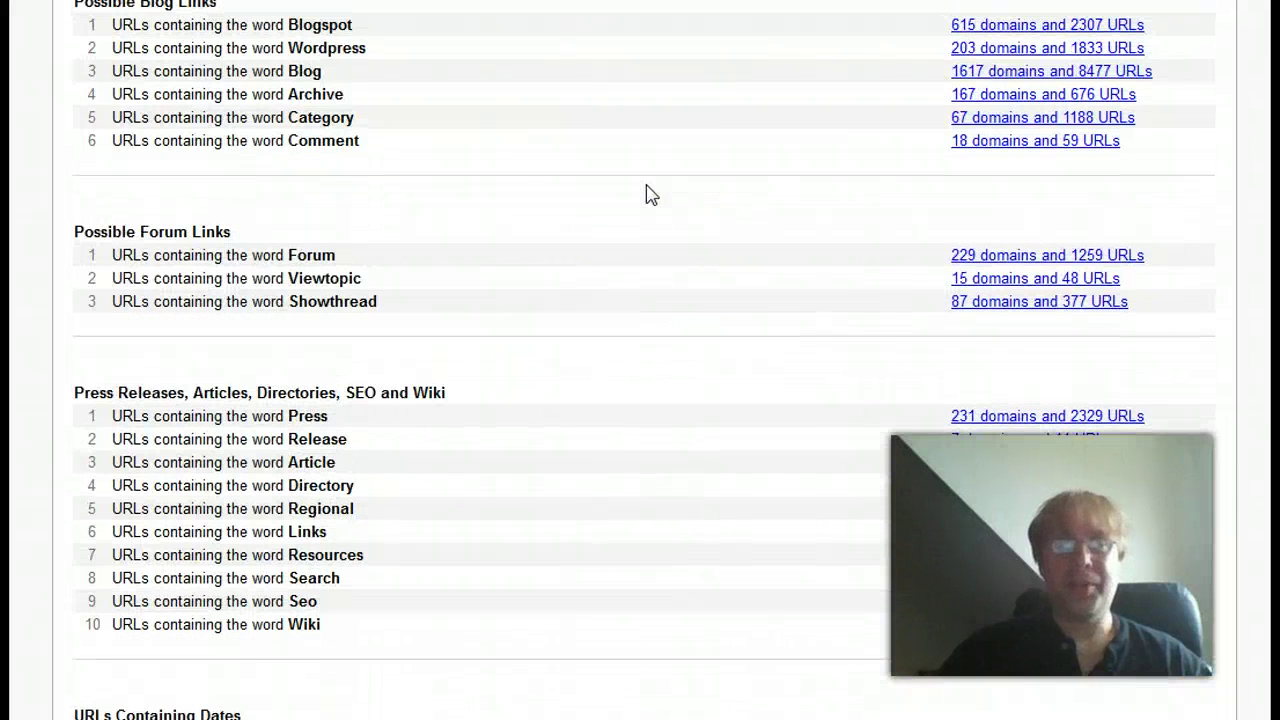
pyautogui.scroll(-2, 648, 192)
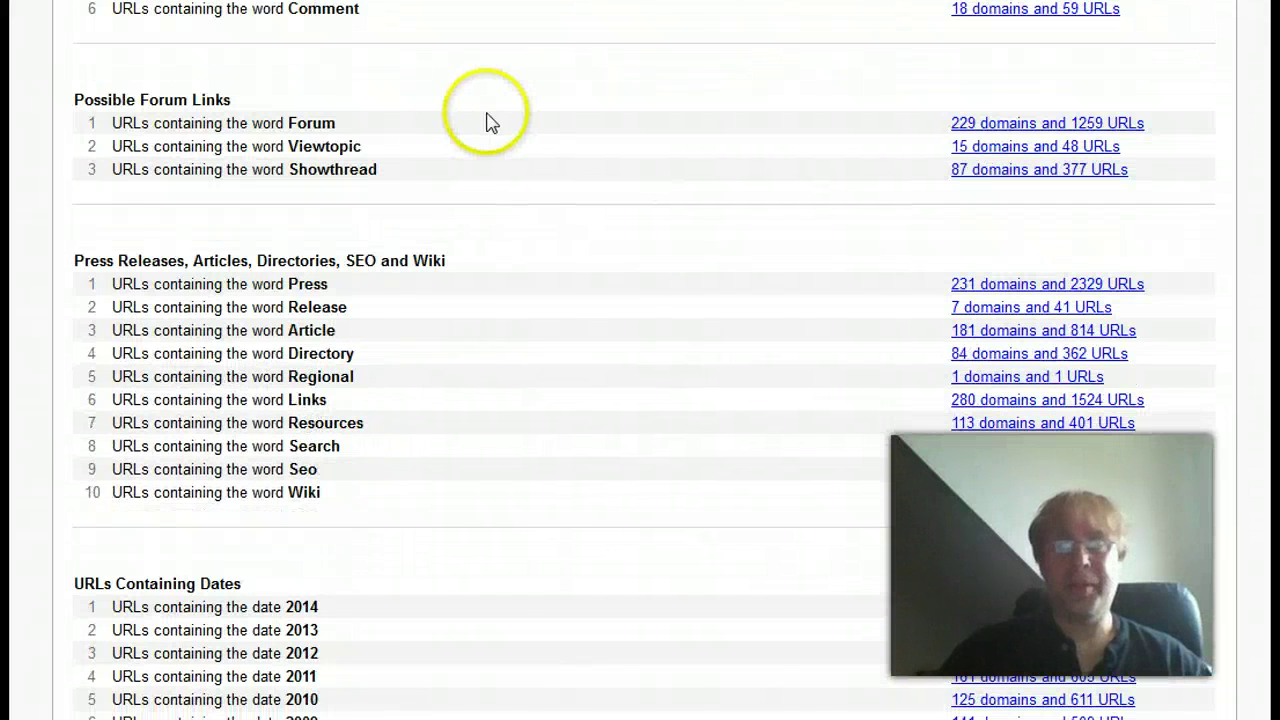
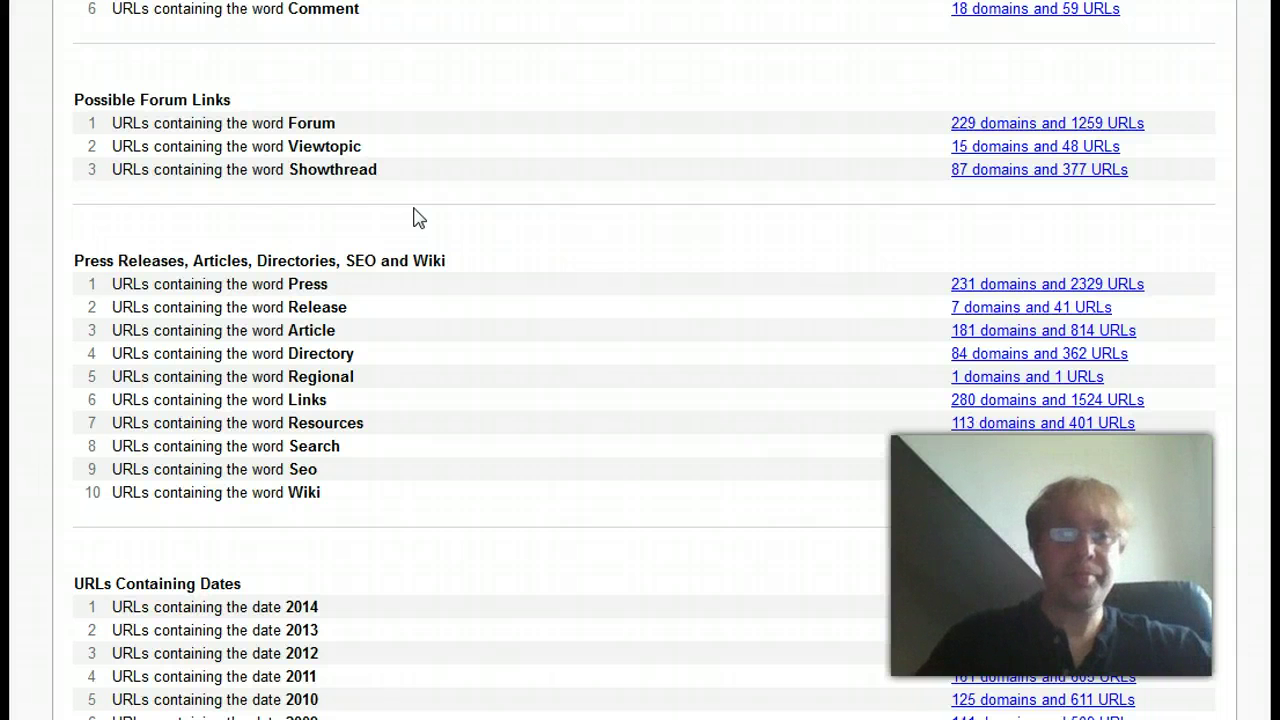
# Step: Examine the URLs Containing Dates groups and the entry for URLs that do not match any patterns
pyautogui.scroll(-3, 418, 218)
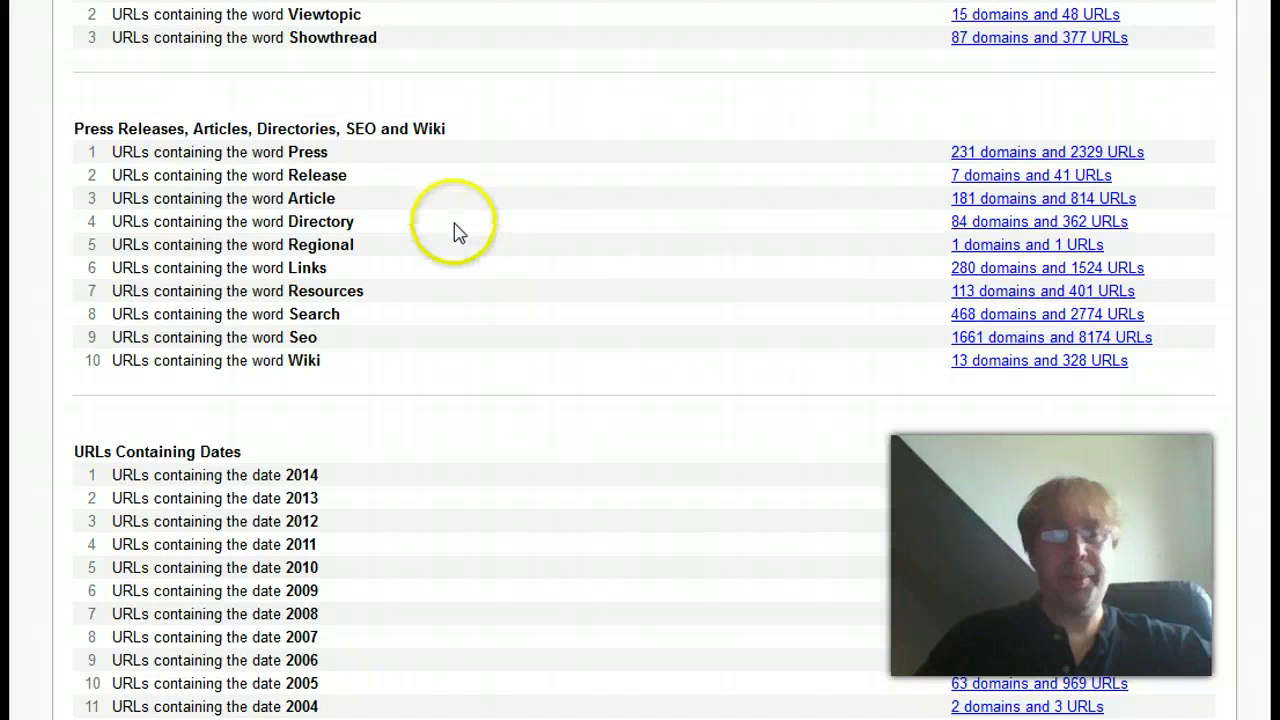
pyautogui.scroll(-10, 429, 263)
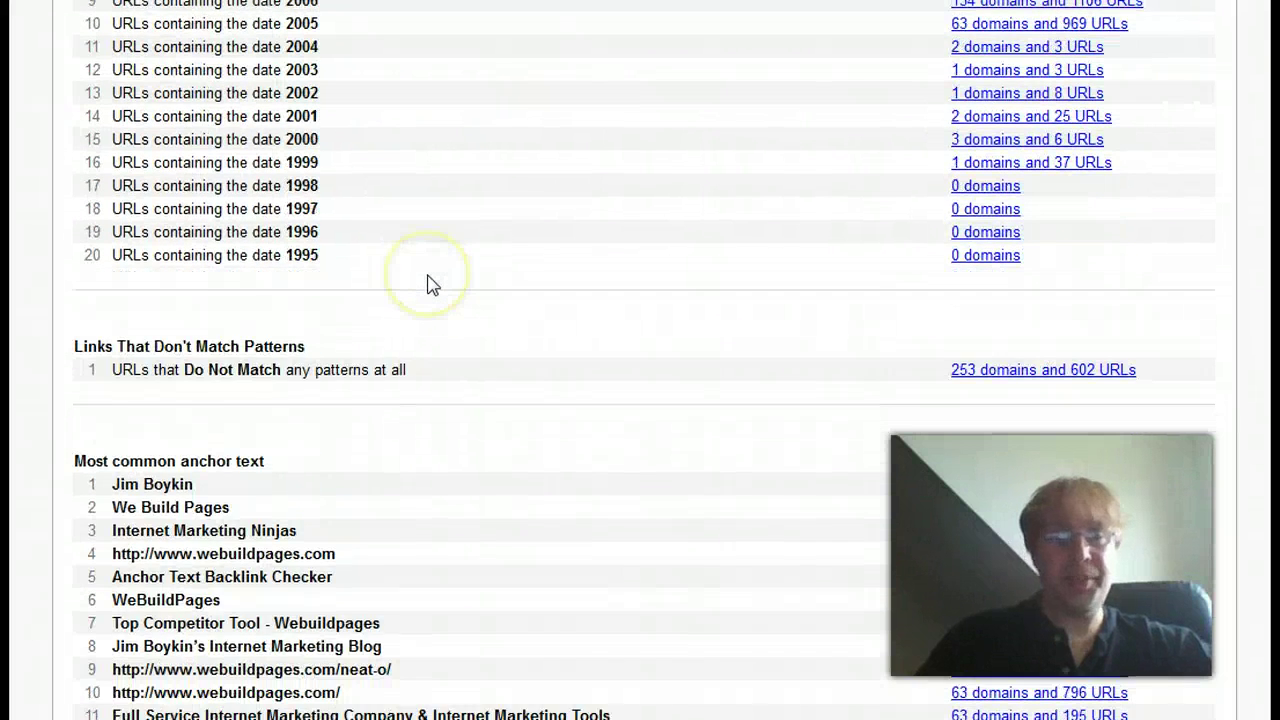
pyautogui.scroll(-3, 429, 284)
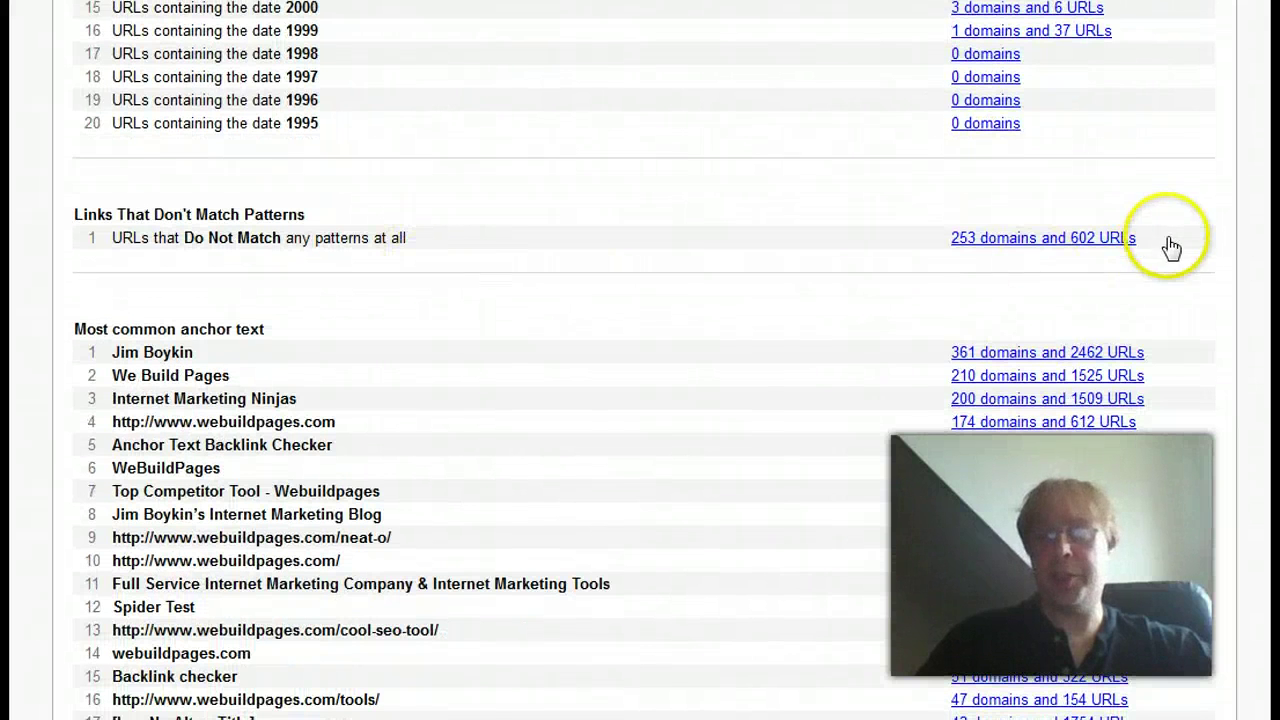
pyautogui.moveTo(1150, 248); pyautogui.dragTo(955, 255)
pyautogui.click(946, 249)
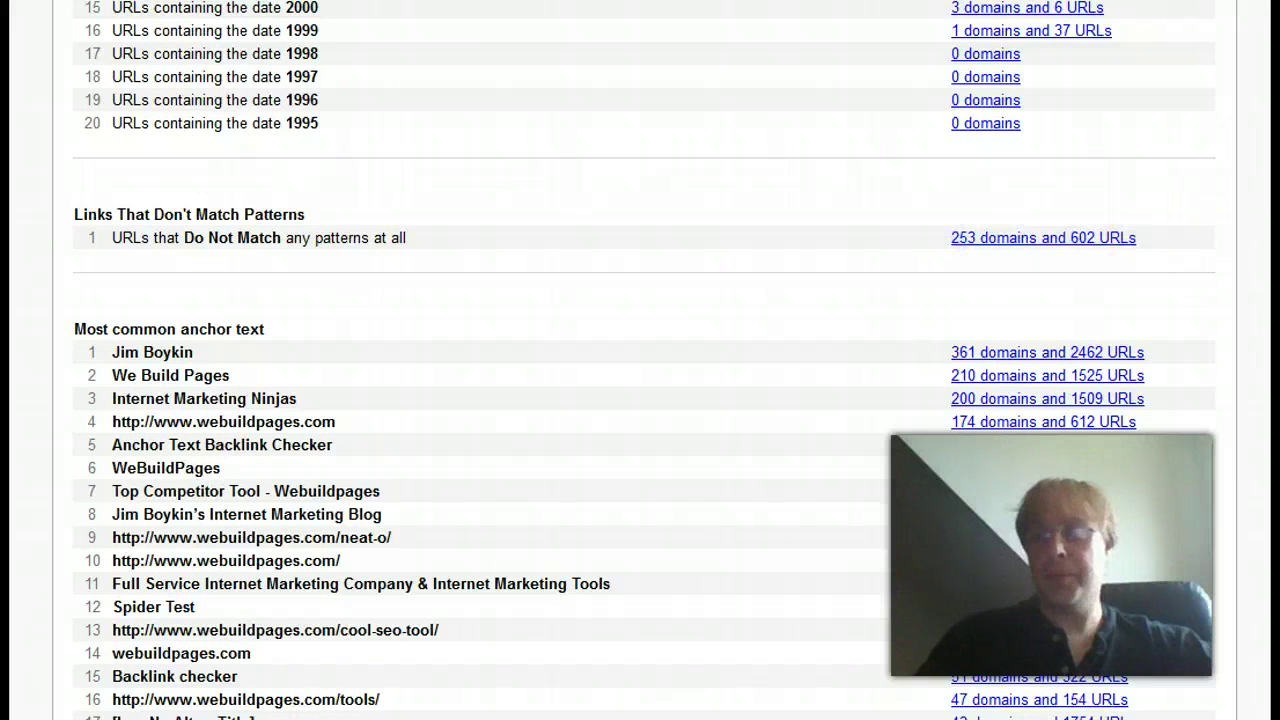
# Step: Review the report's pattern groups from Site Analysis down to the entry for URLs that do not match any patterns
pyautogui.scroll(20, 640, 360)
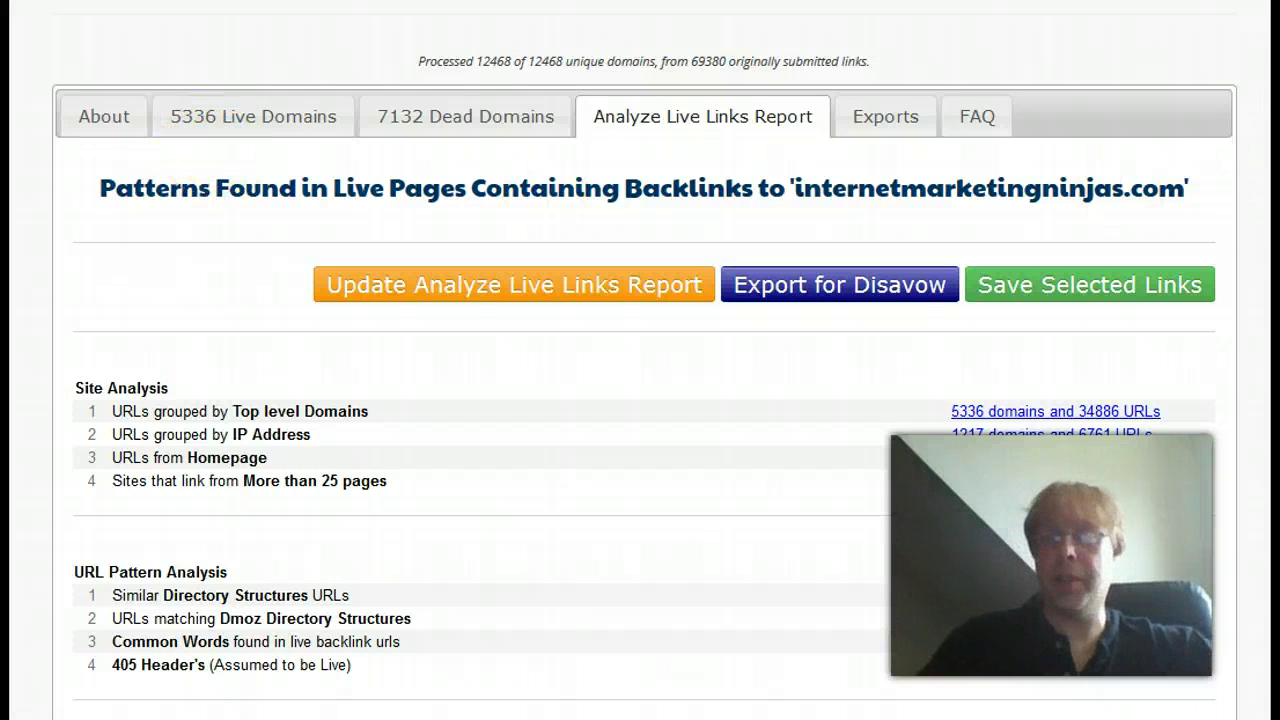
pyautogui.scroll(-1, 640, 360)
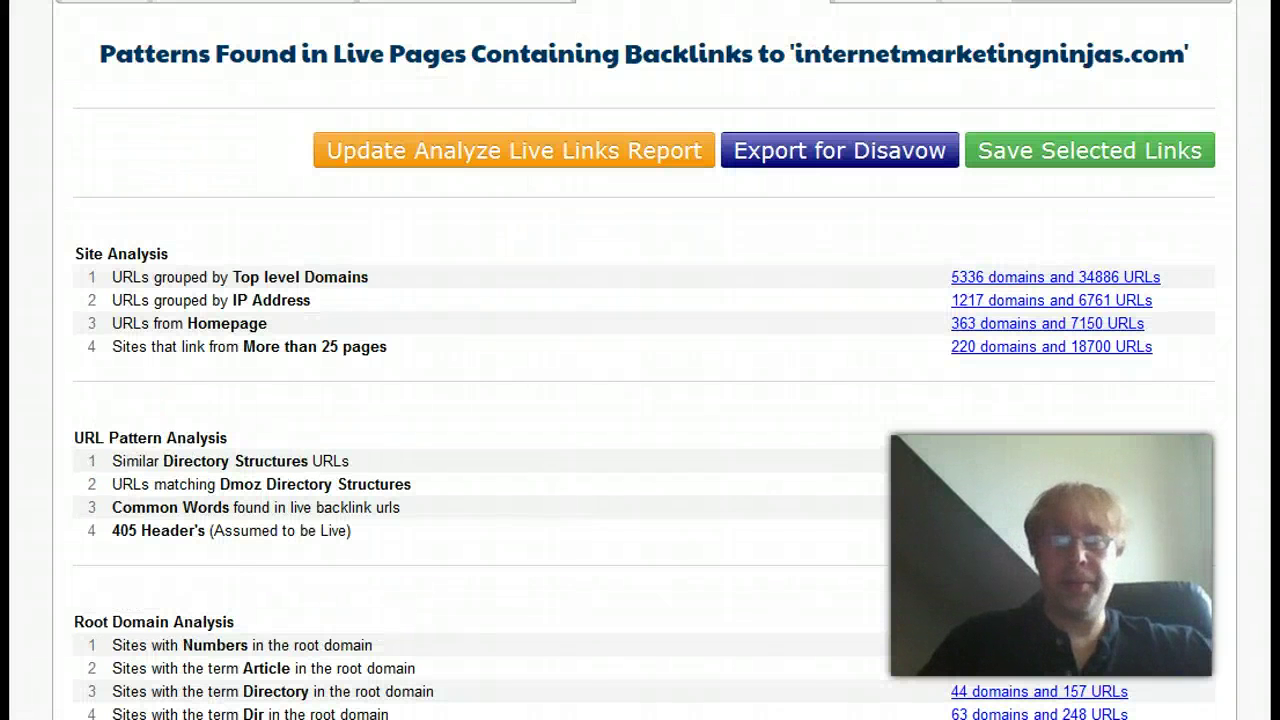
pyautogui.scroll(-1, 640, 360)
pyautogui.scroll(2, 1063, 129)
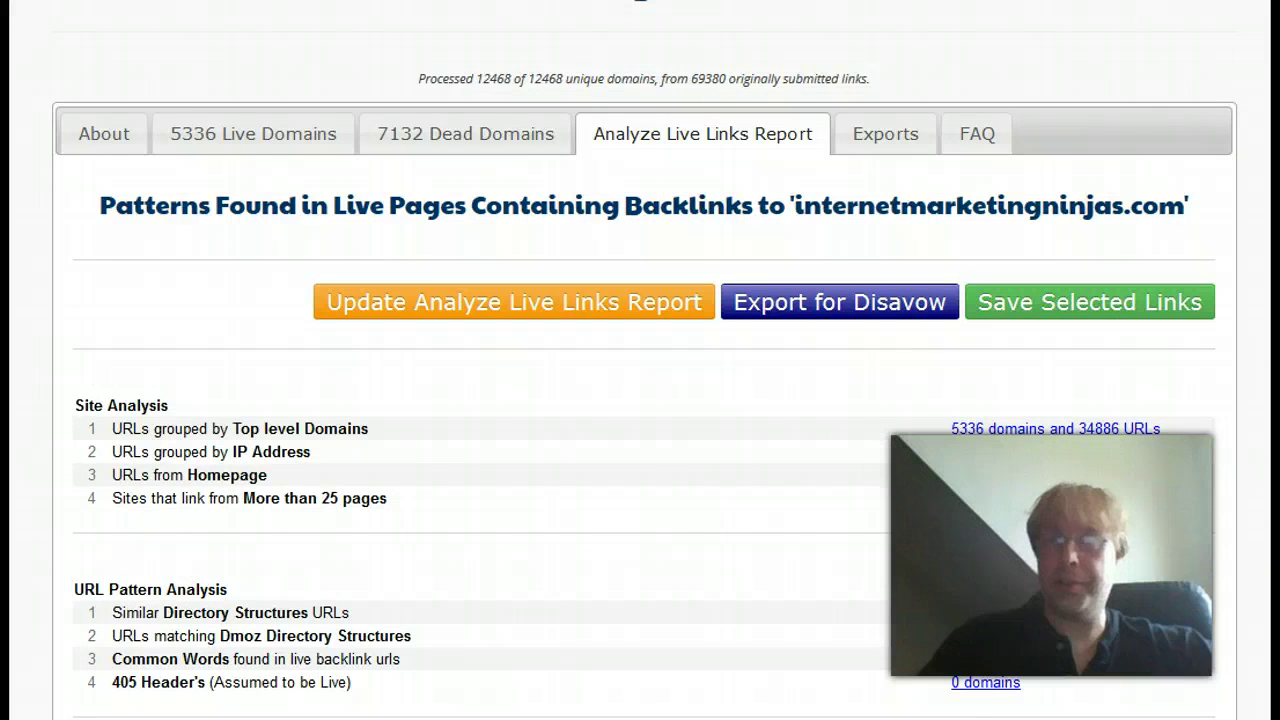
pyautogui.scroll(-20, 640, 400)
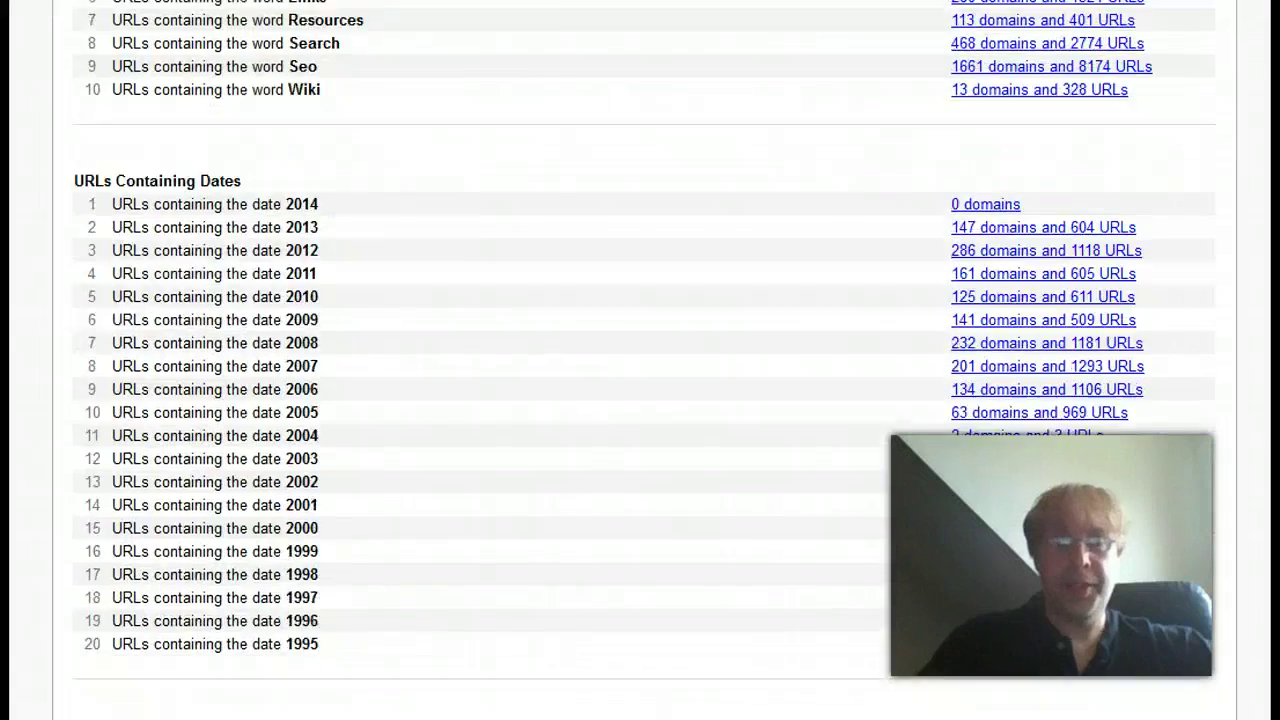
pyautogui.scroll(-7, 1033, 258)
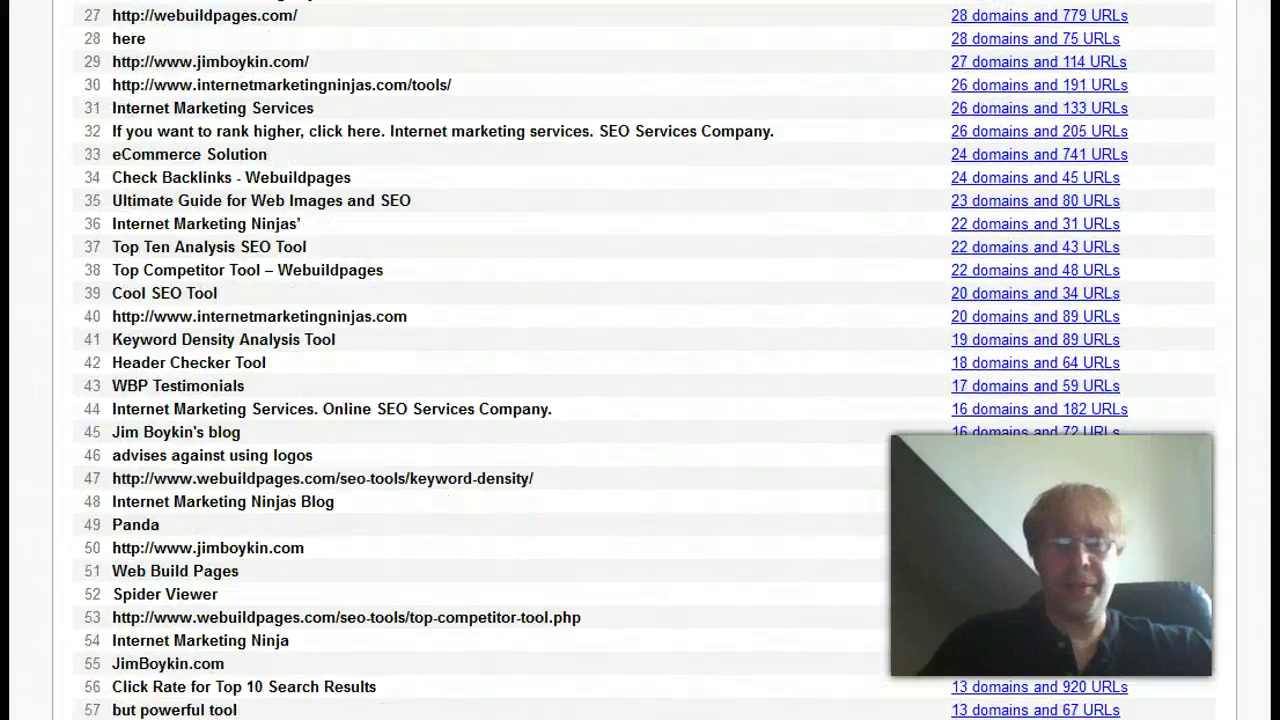
pyautogui.scroll(11, 1033, 258)
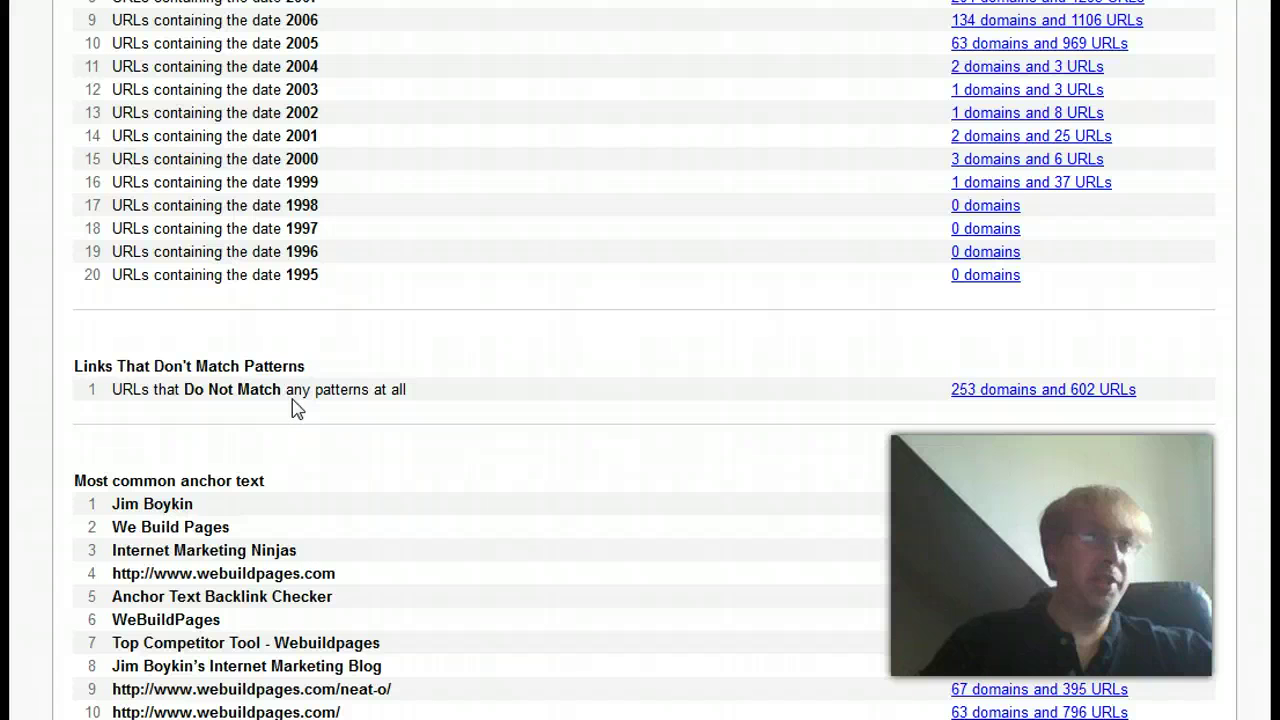
pyautogui.moveTo(297, 420); pyautogui.dragTo(366, 420)
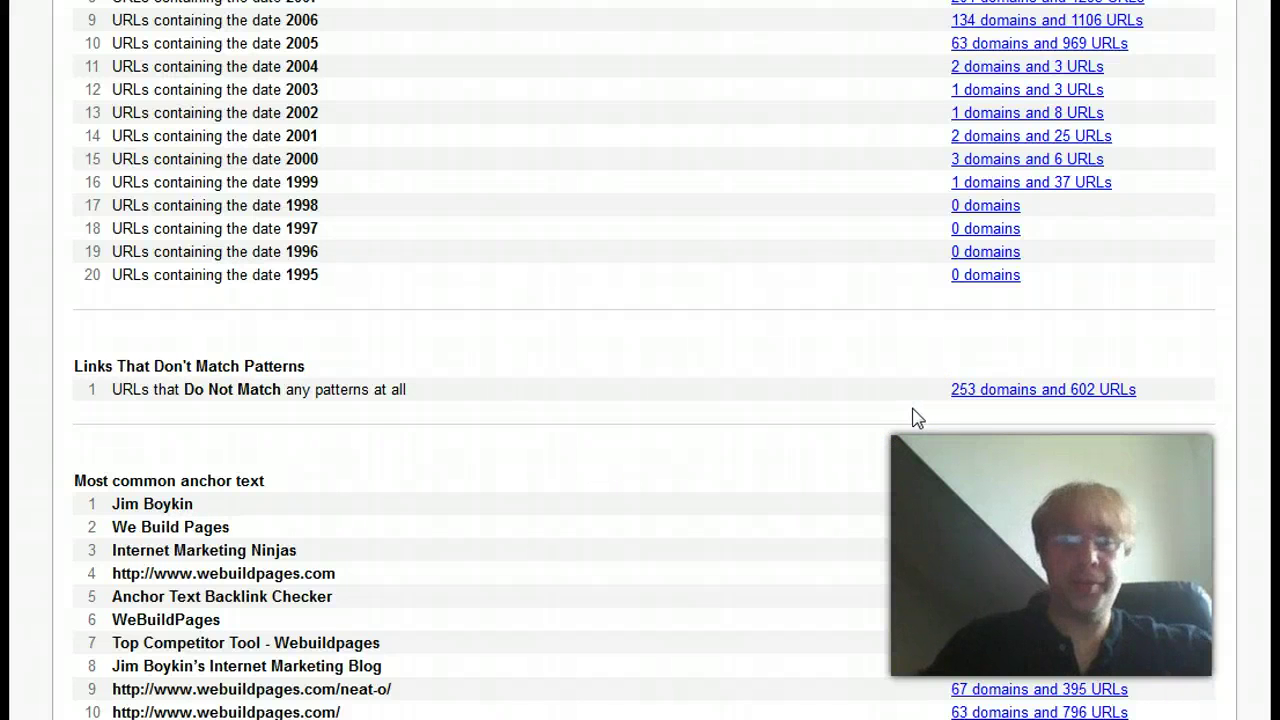
# Step: Examine the full list of the most common anchor text used in the live backlinks
pyautogui.scroll(-3, 917, 408)
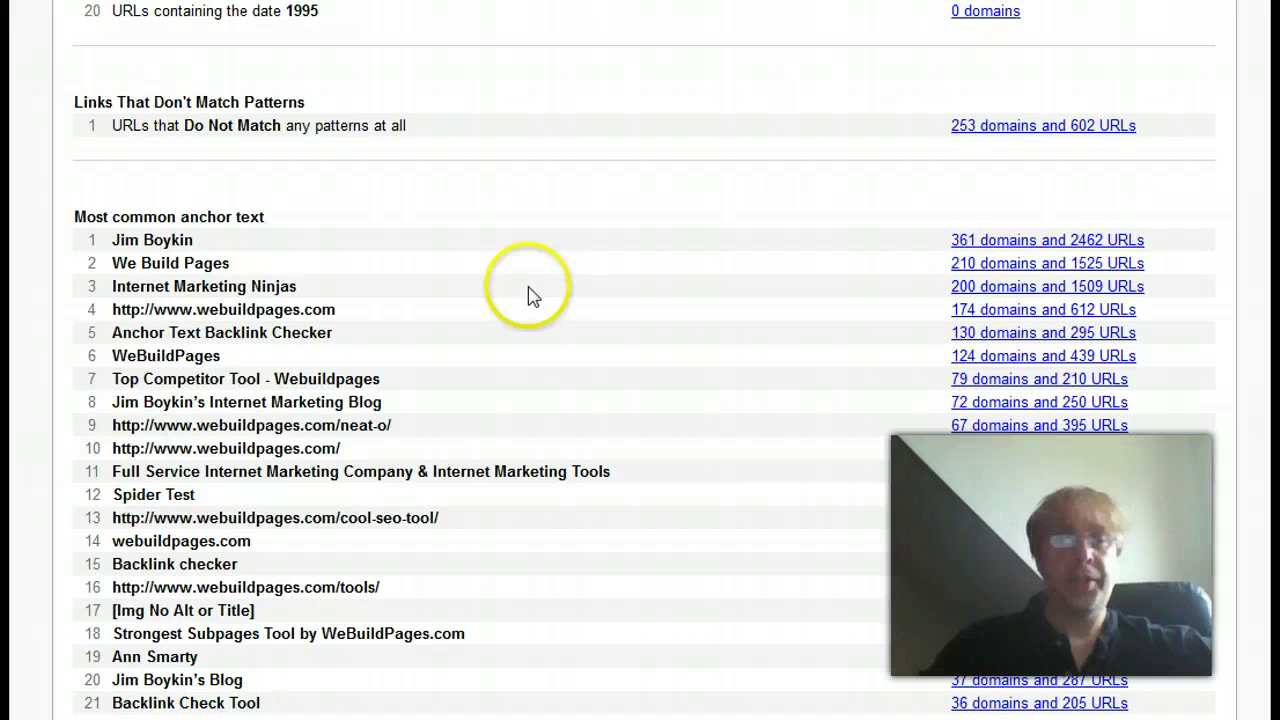
pyautogui.scroll(-20, 602, 350)
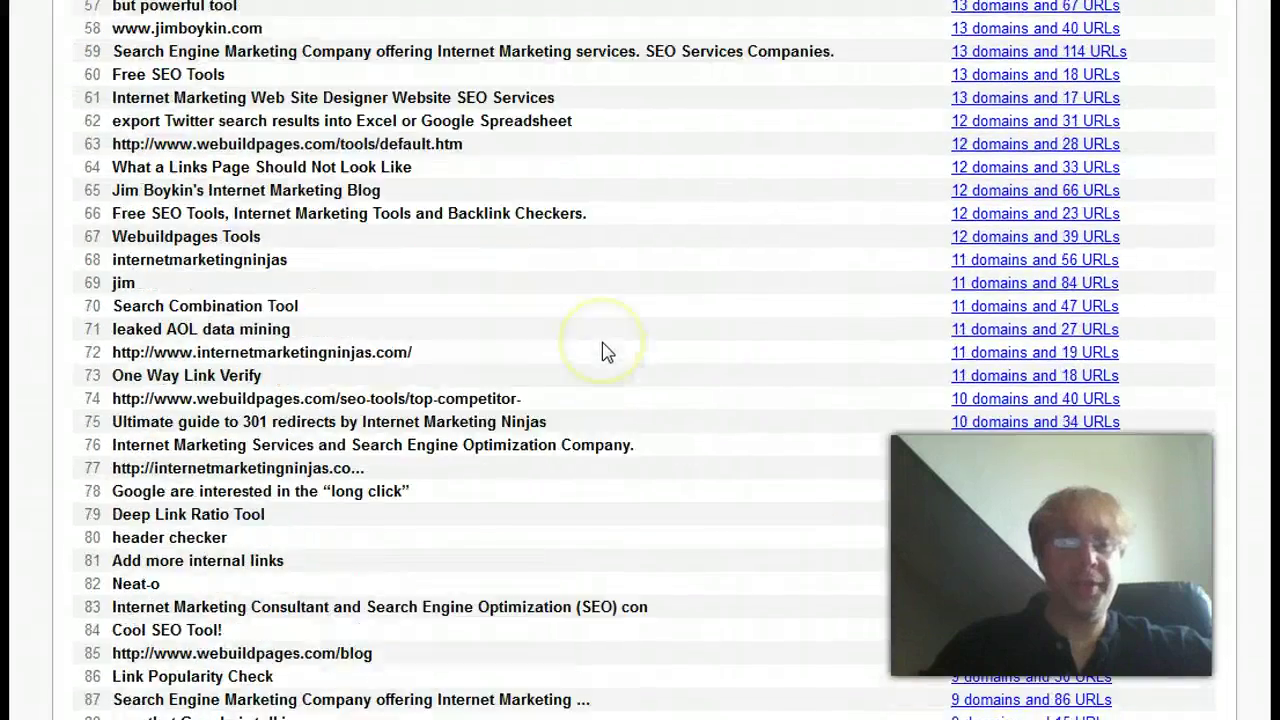
pyautogui.scroll(-15, 603, 344)
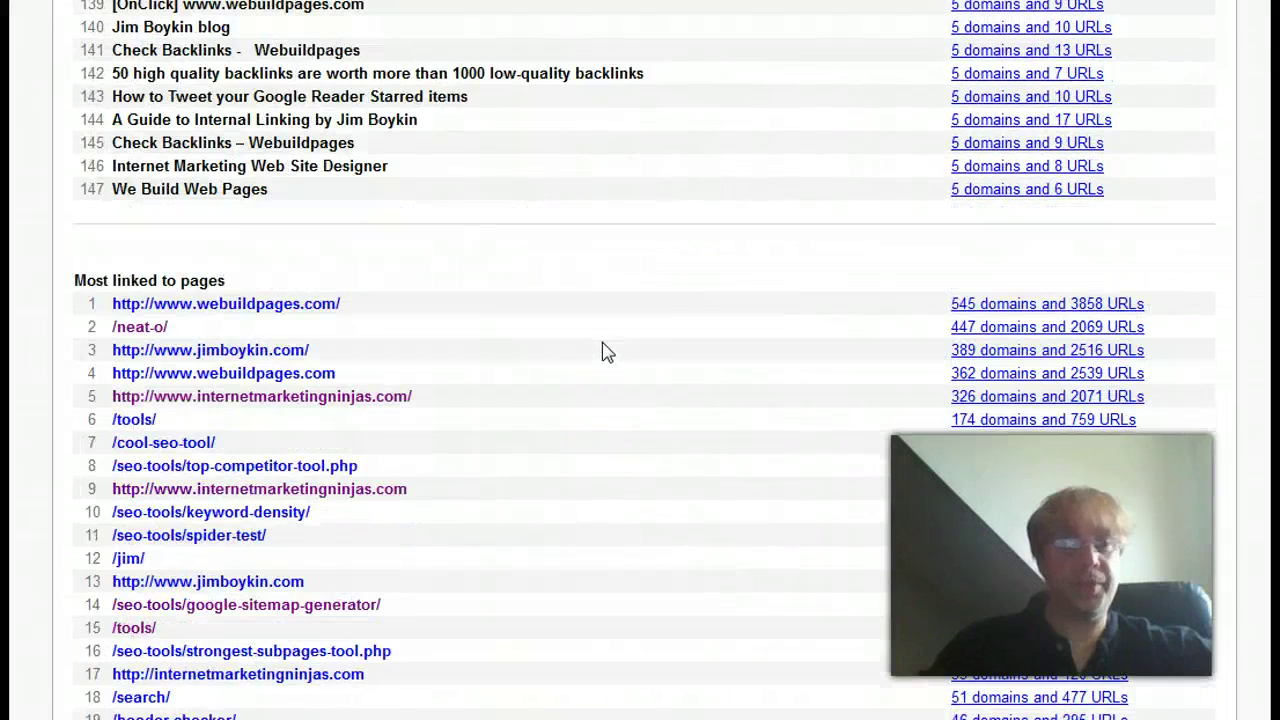
pyautogui.scroll(8, 623, 390)
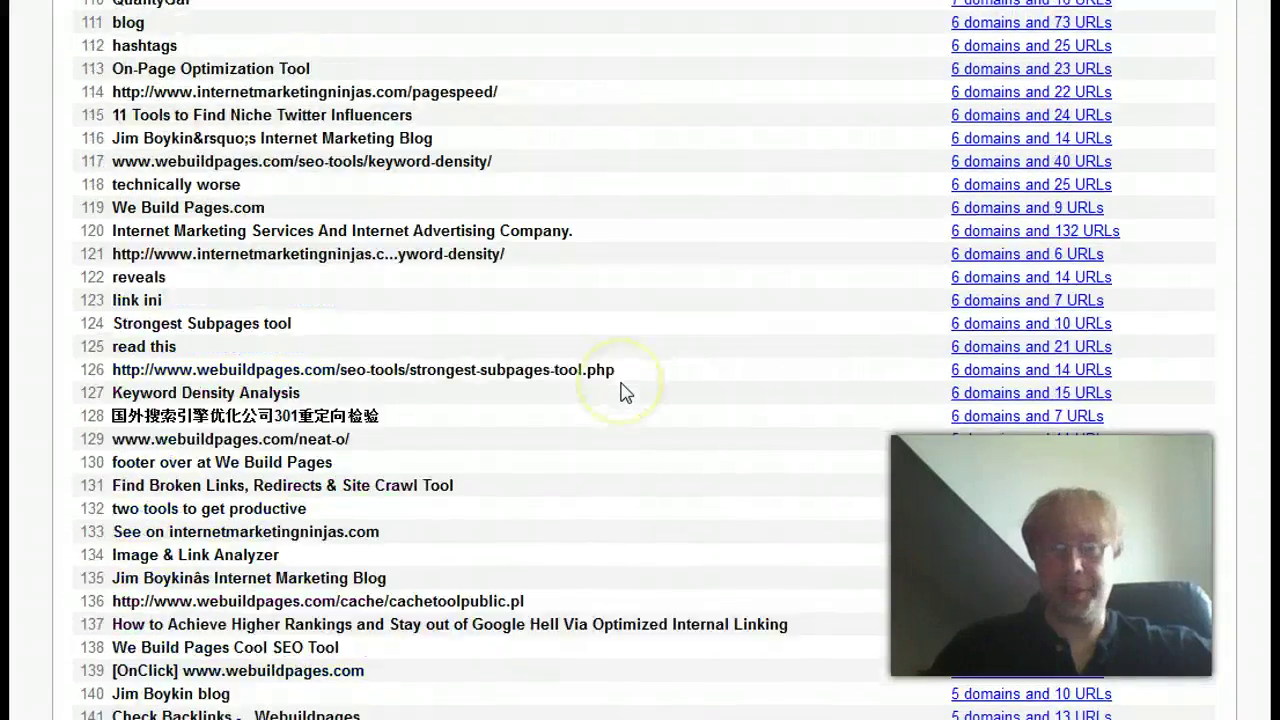
pyautogui.scroll(16, 617, 393)
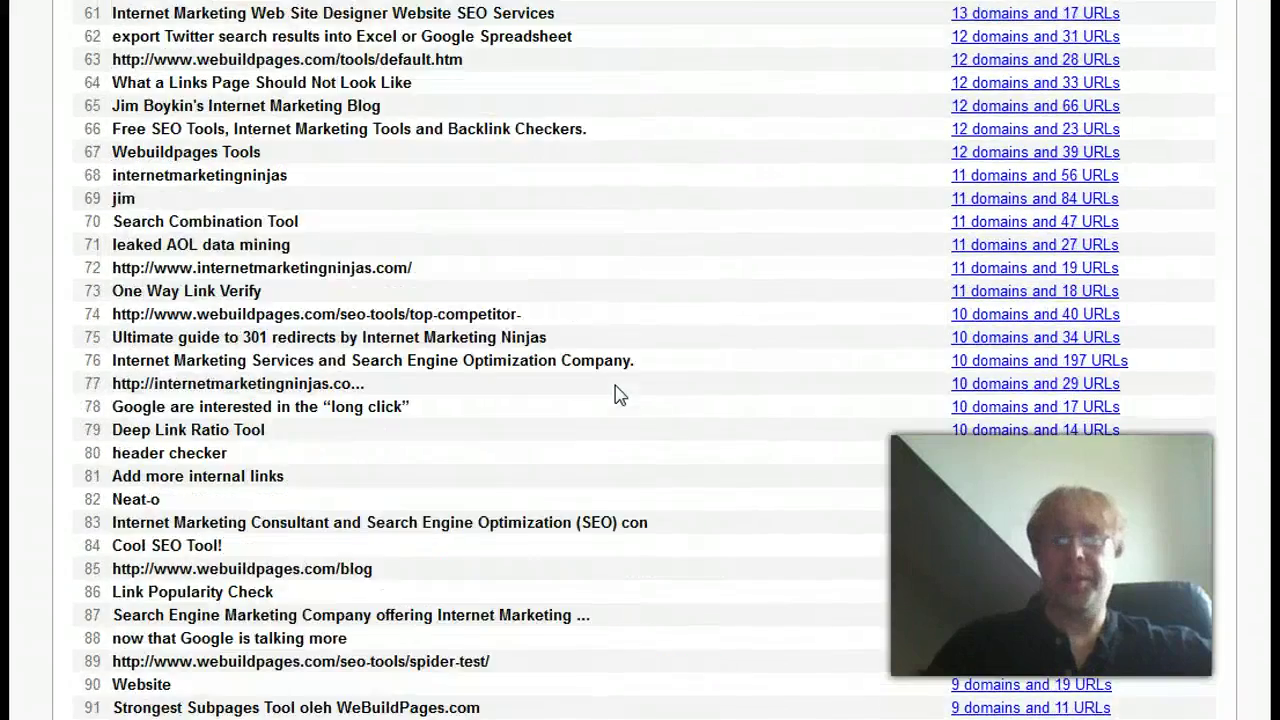
pyautogui.scroll(10, 617, 397)
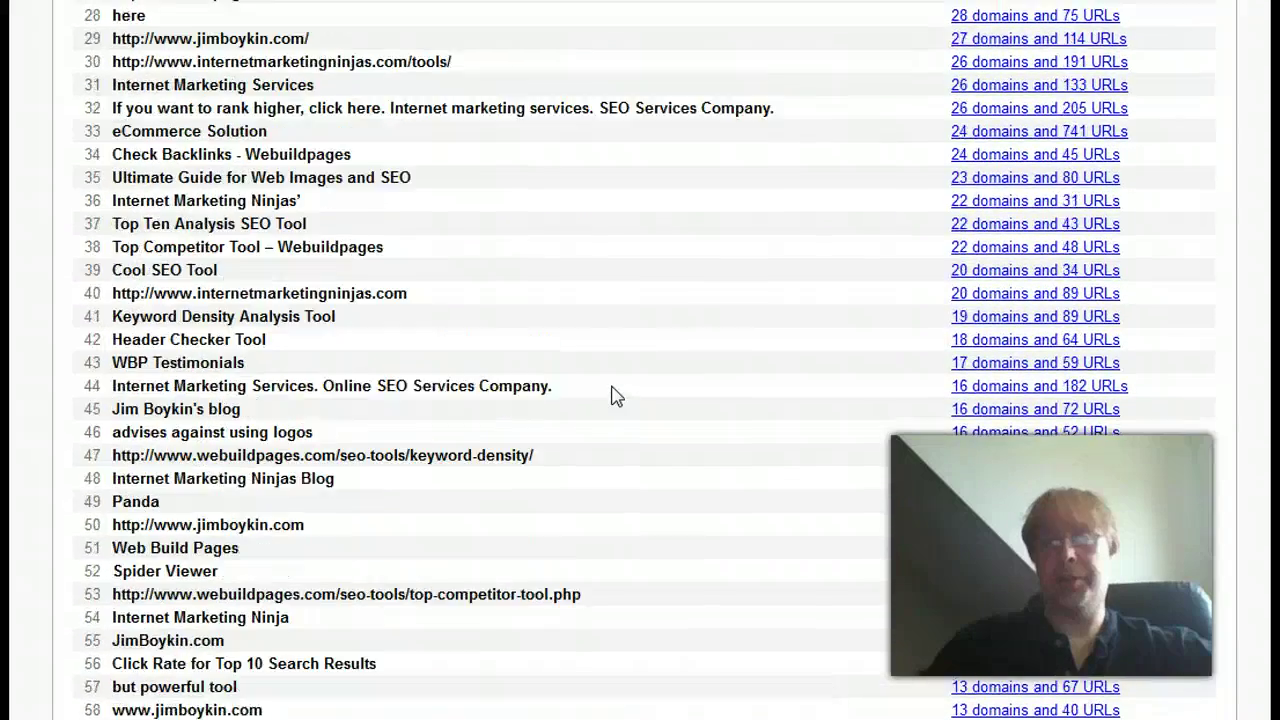
pyautogui.scroll(11, 617, 397)
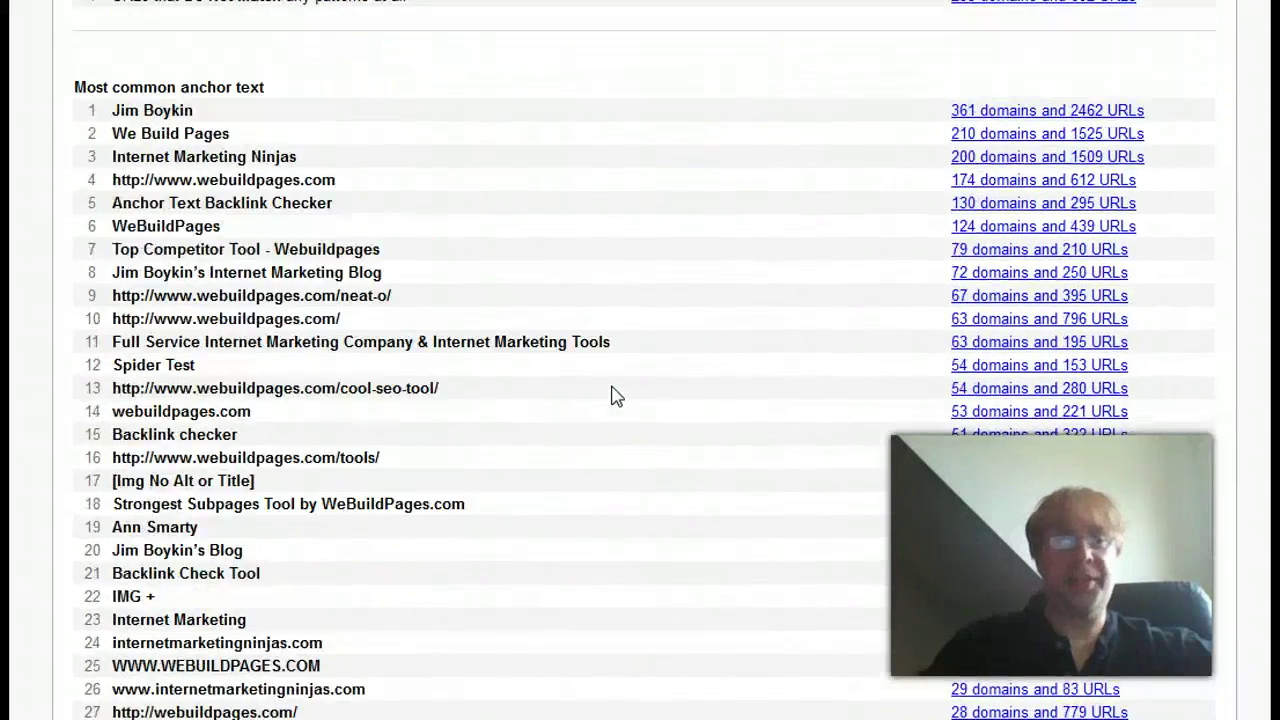
pyautogui.scroll(-5, 617, 397)
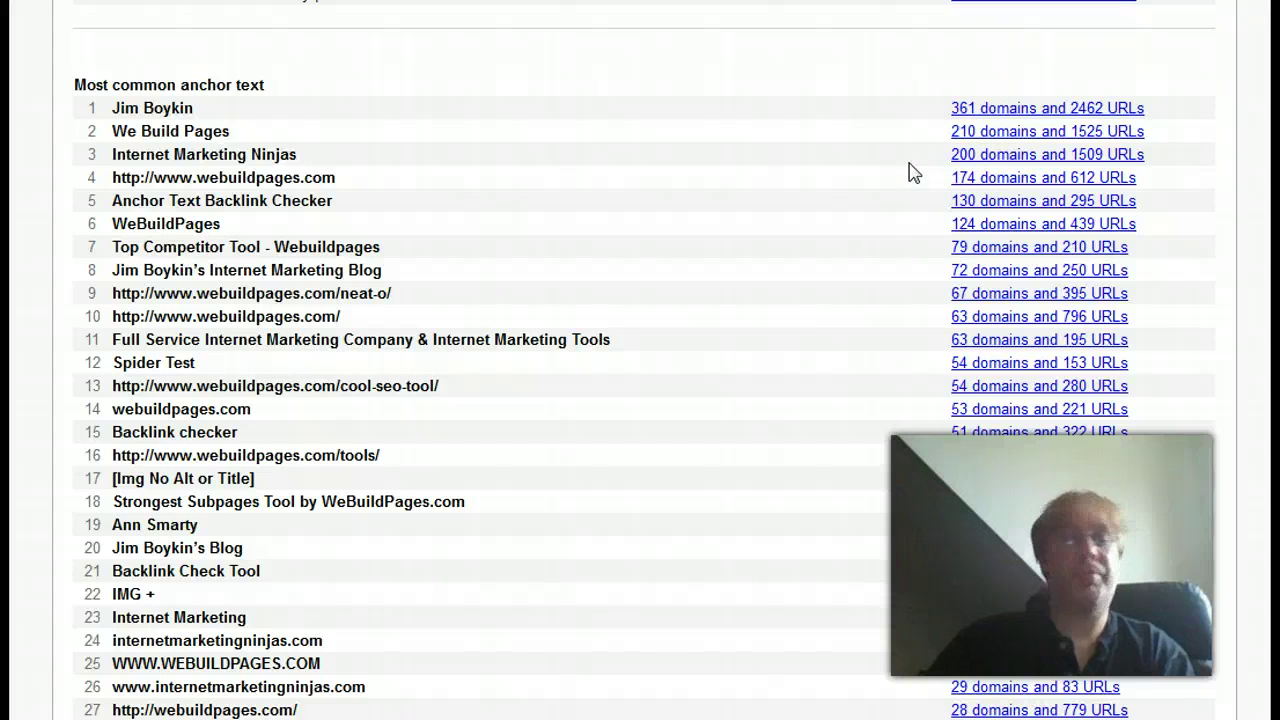
pyautogui.scroll(-13, 913, 172)
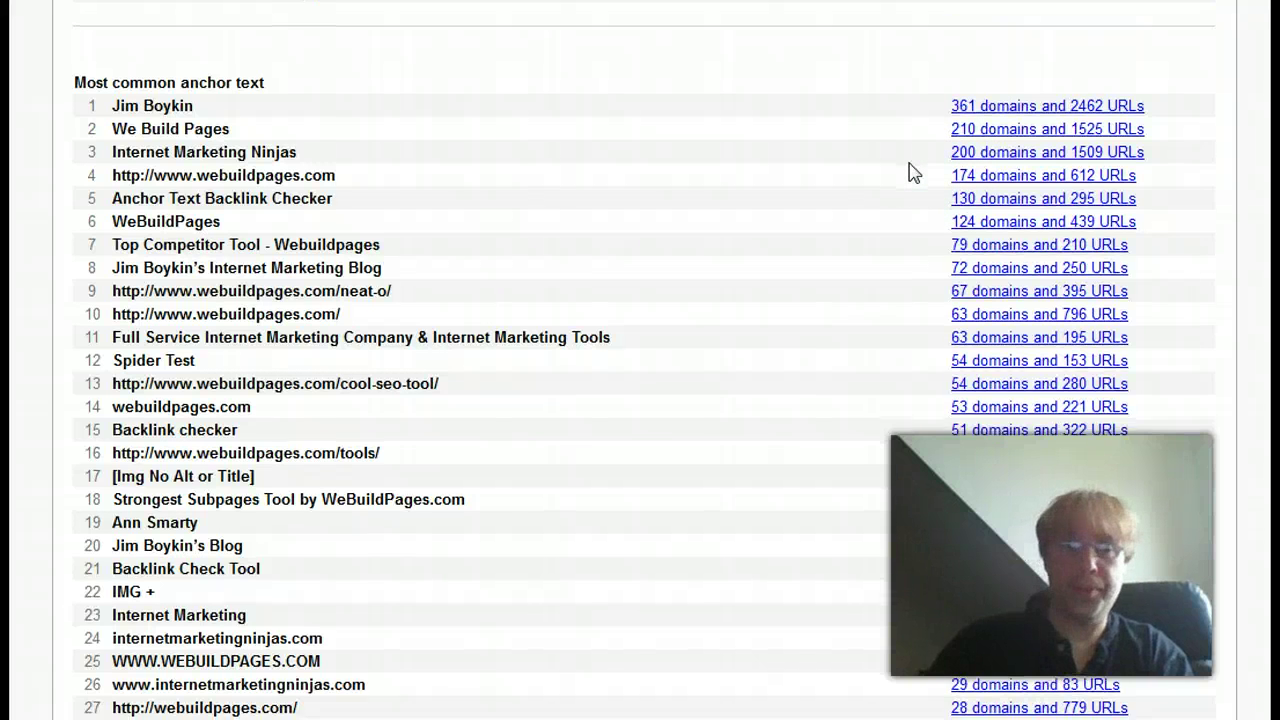
pyautogui.scroll(-19, 913, 172)
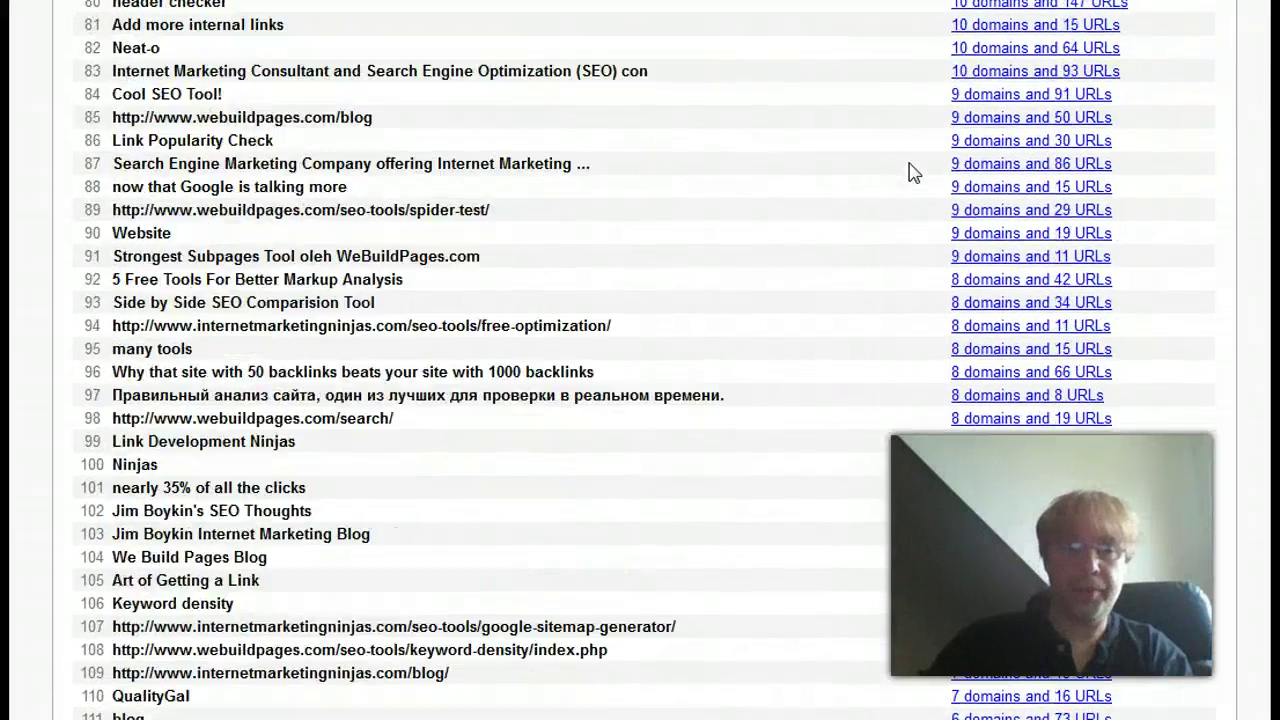
# Step: Examine the list of most linked to pages through to its last entry
pyautogui.scroll(-5, 920, 162)
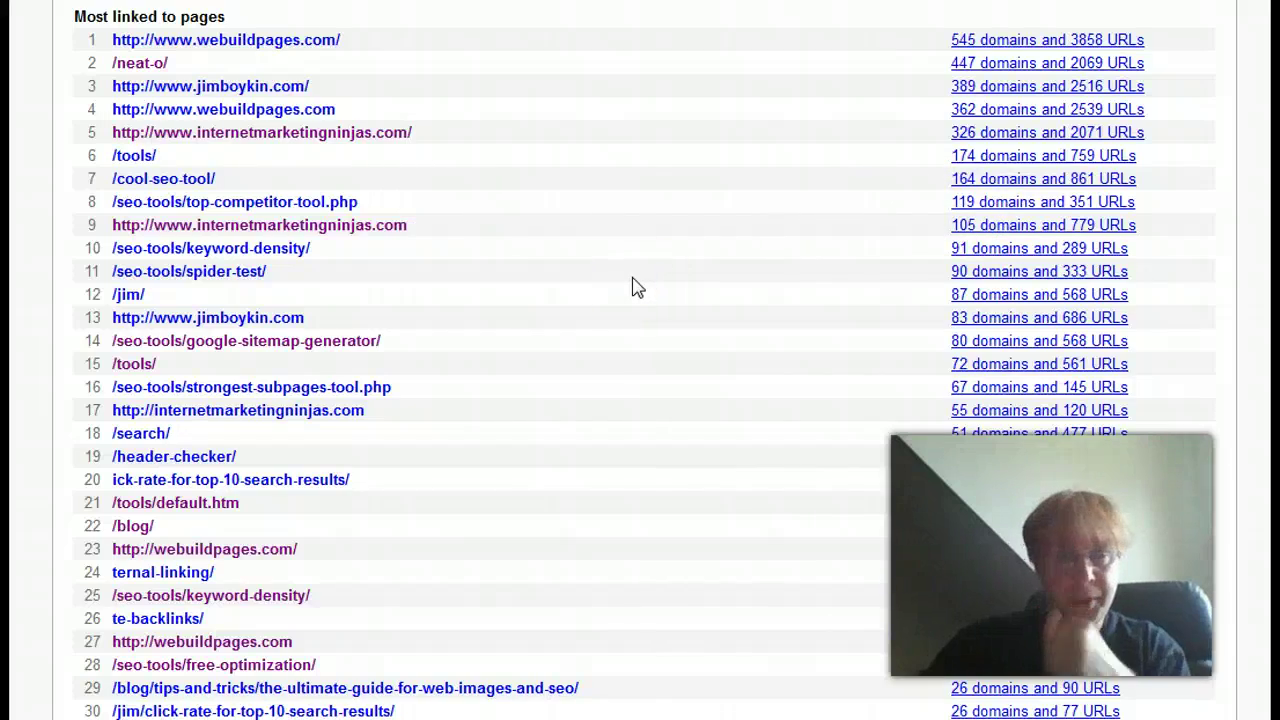
pyautogui.scroll(-8, 637, 287)
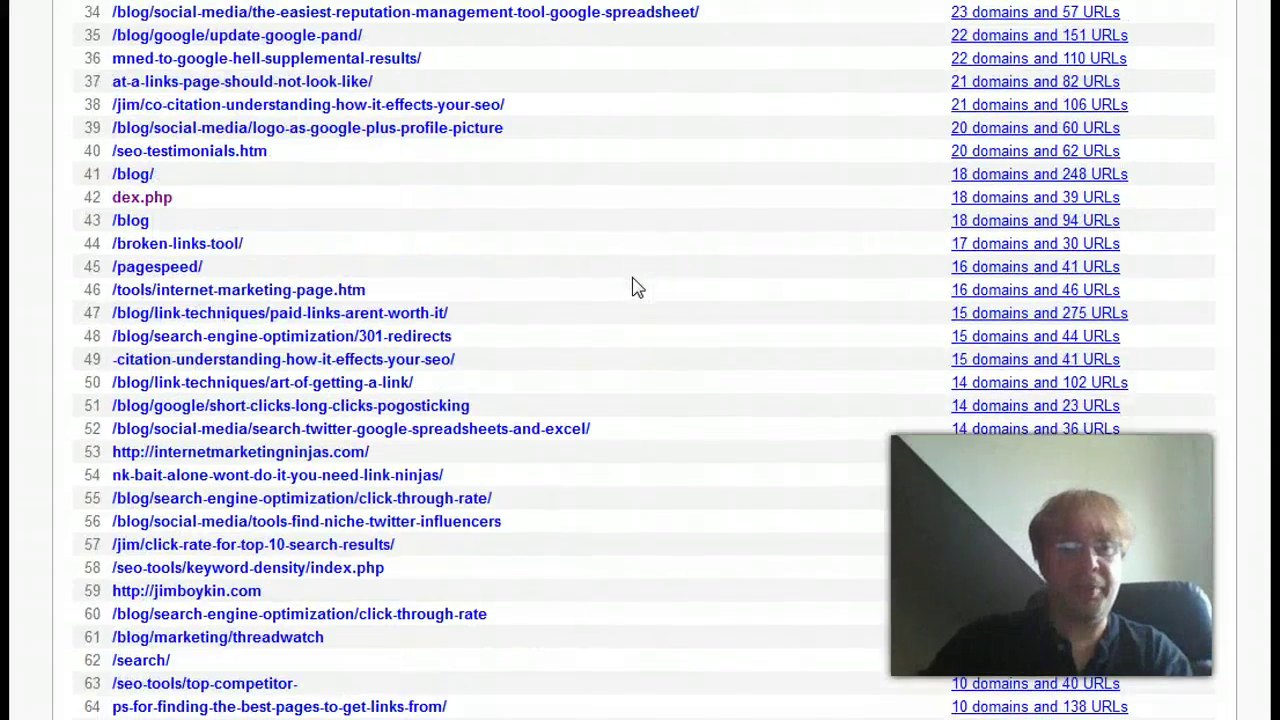
pyautogui.scroll(-15, 637, 287)
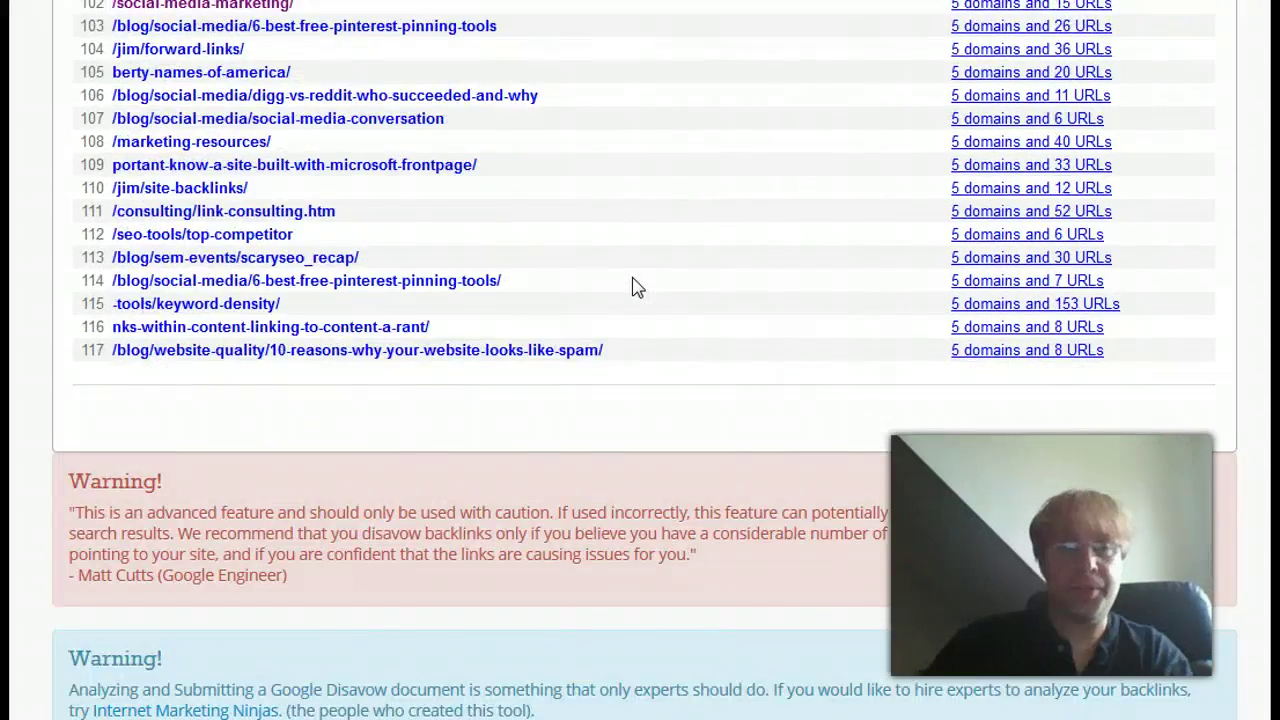
pyautogui.scroll(20, 637, 287)
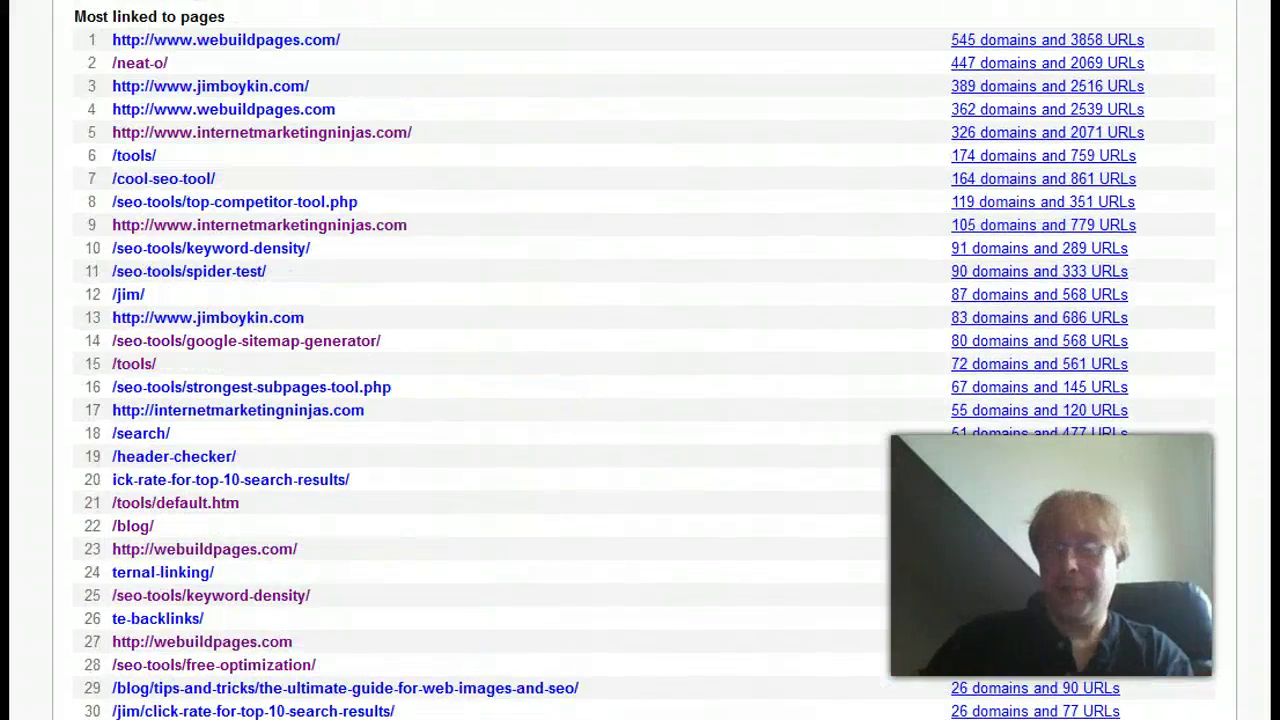
pyautogui.scroll(-20, 637, 287)
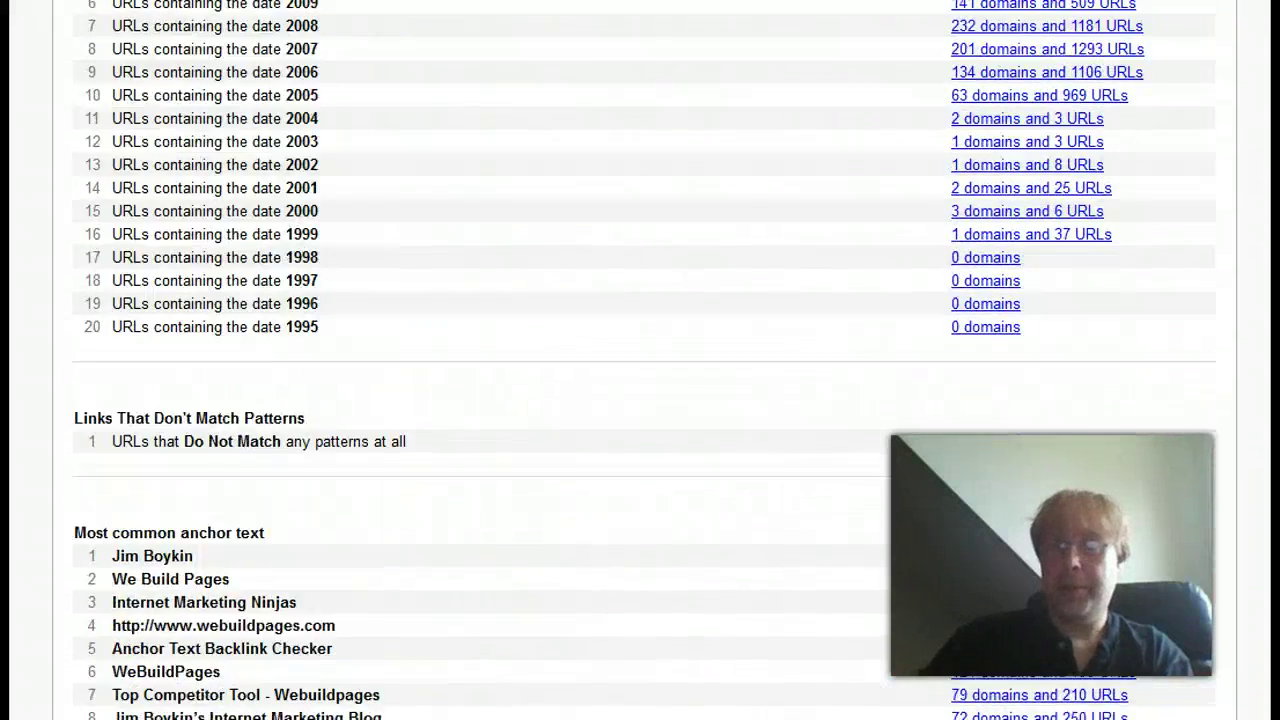
# Step: Show the live domains that link to internetmarketingninjas.com, activate the backlink search field and review the export option and first backlinks
pyautogui.scroll(20, 637, 287)
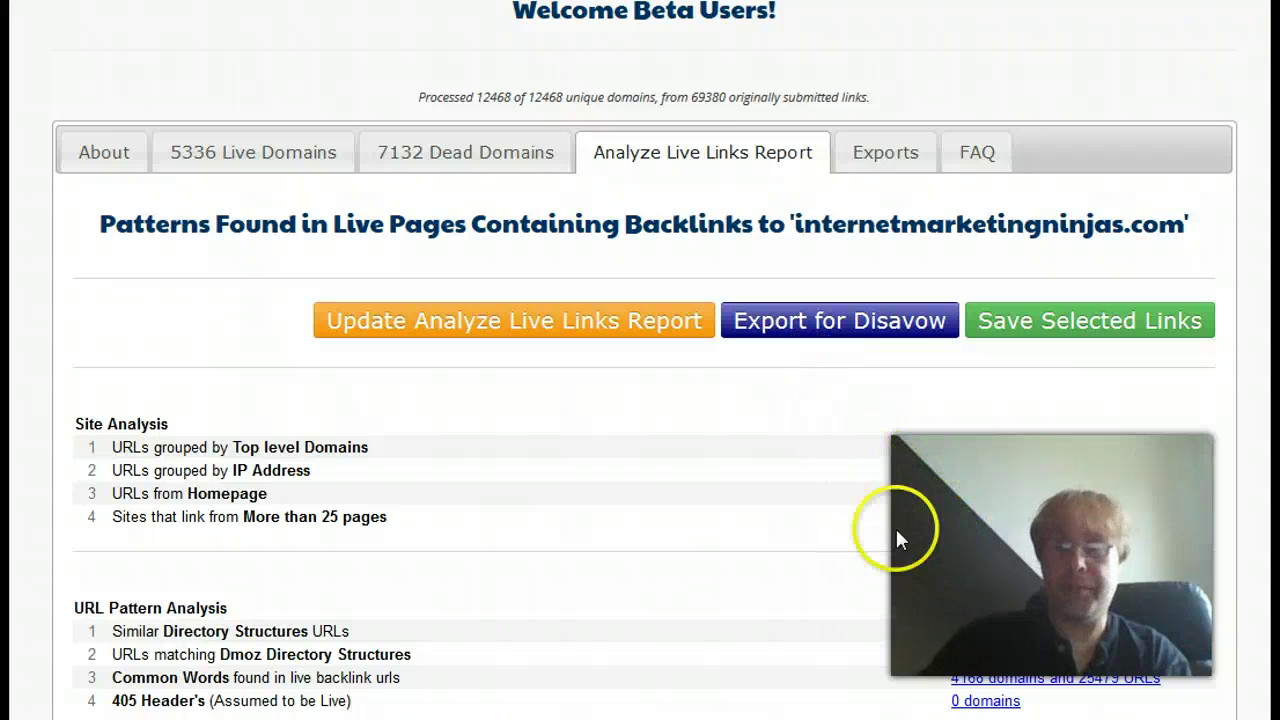
pyautogui.scroll(-4, 897, 531)
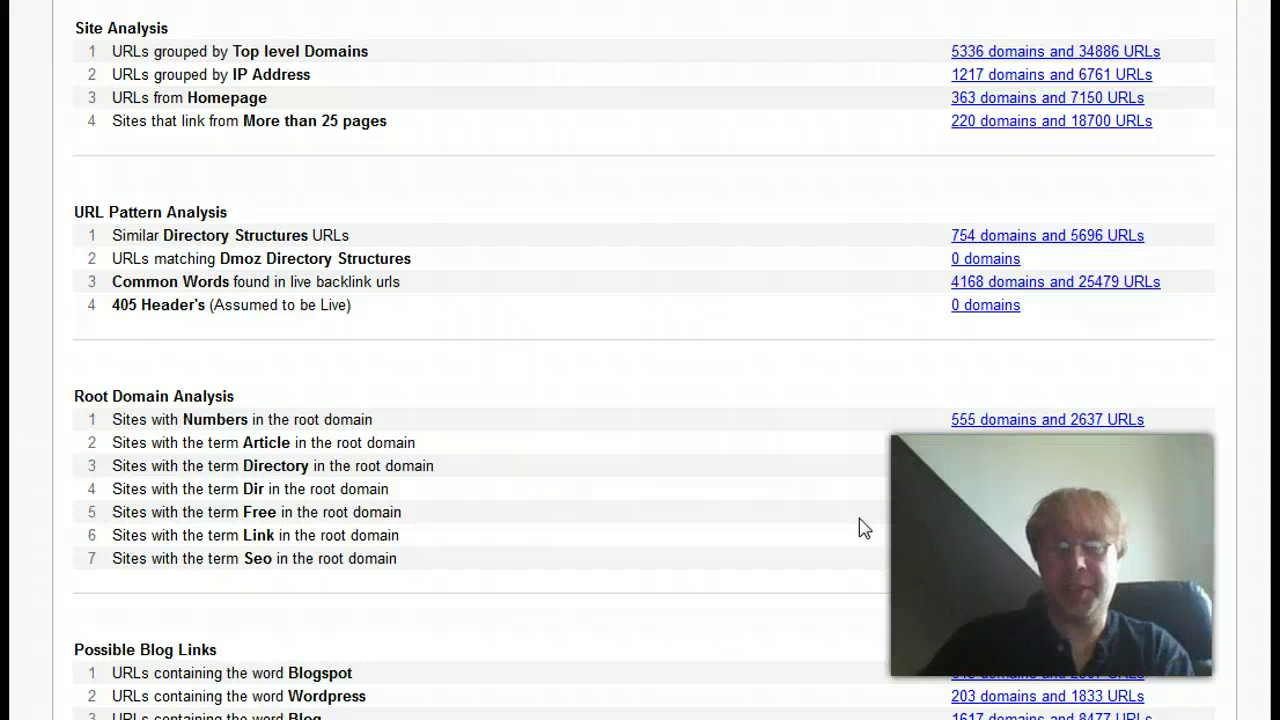
pyautogui.scroll(4, 894, 455)
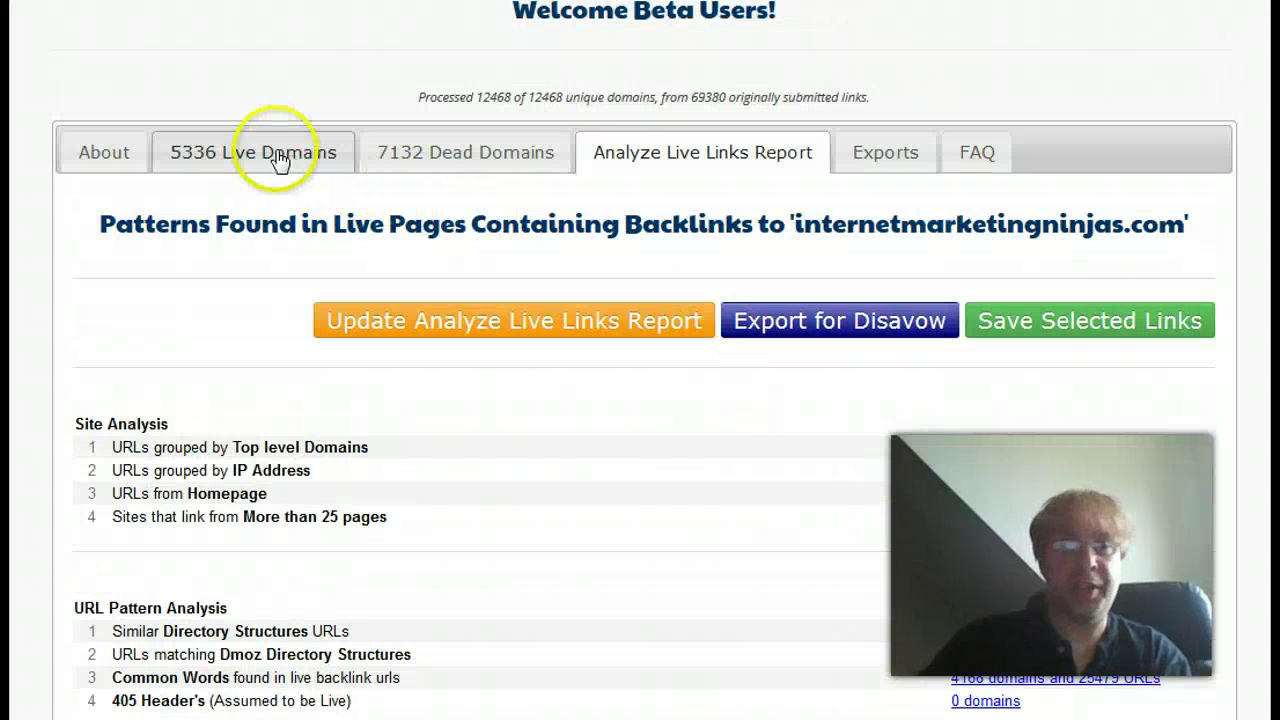
pyautogui.click(278, 158)
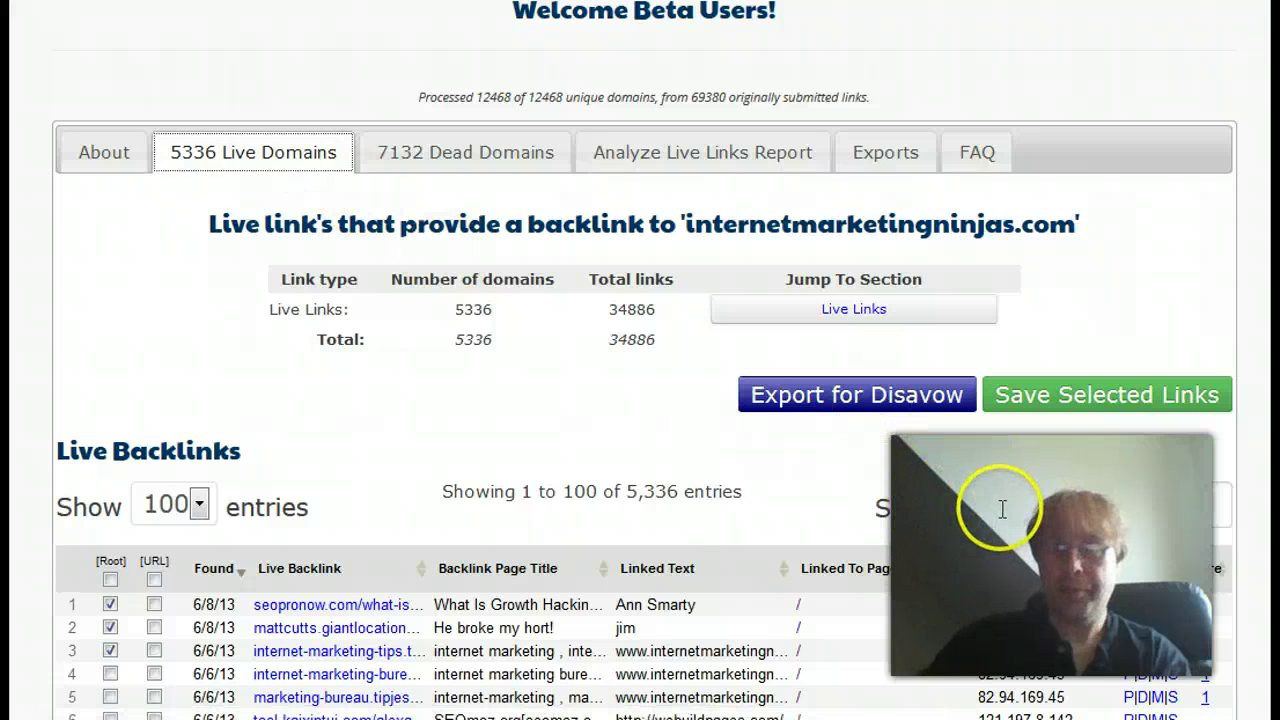
pyautogui.click(1002, 510)
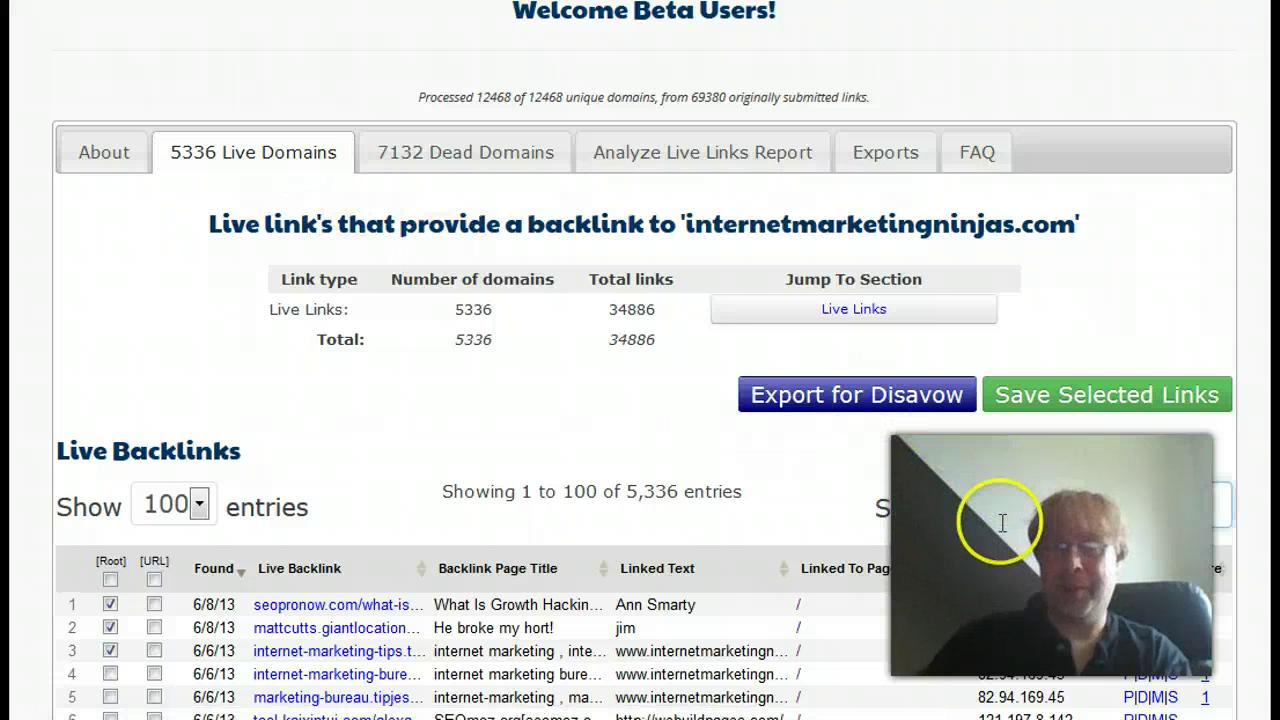
pyautogui.scroll(-2, 990, 520)
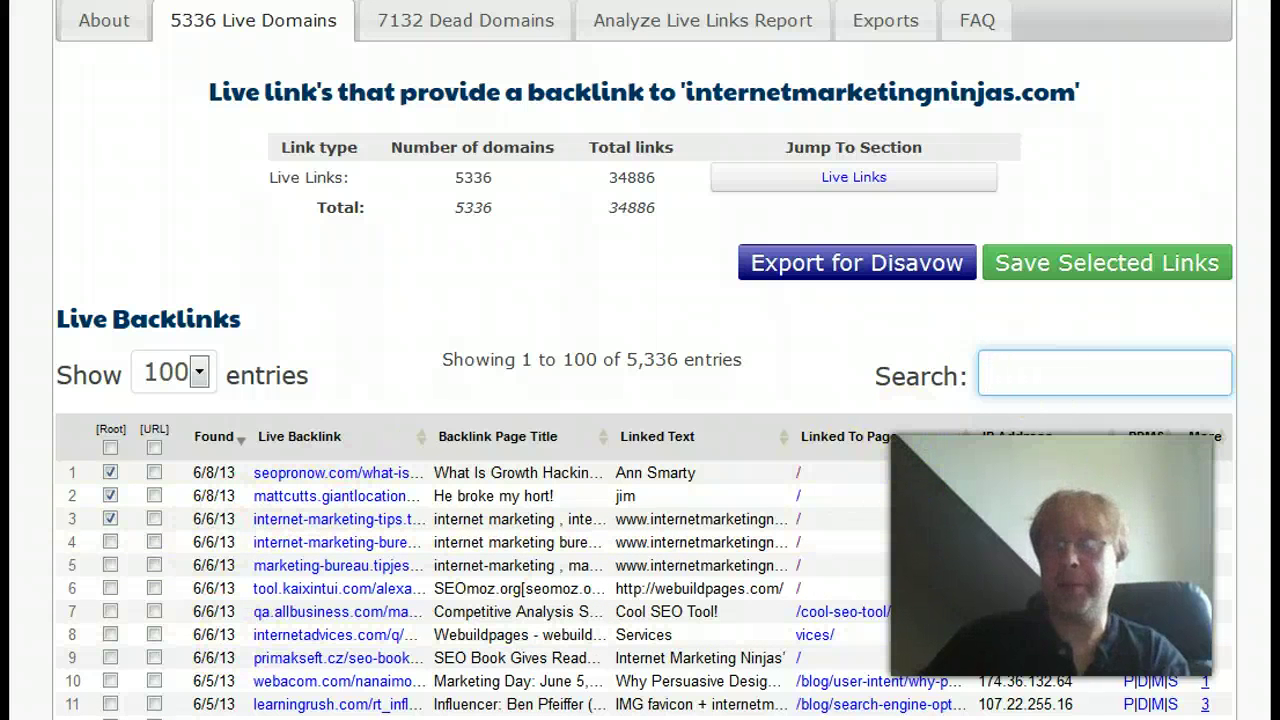
pyautogui.scroll(3, 640, 360)
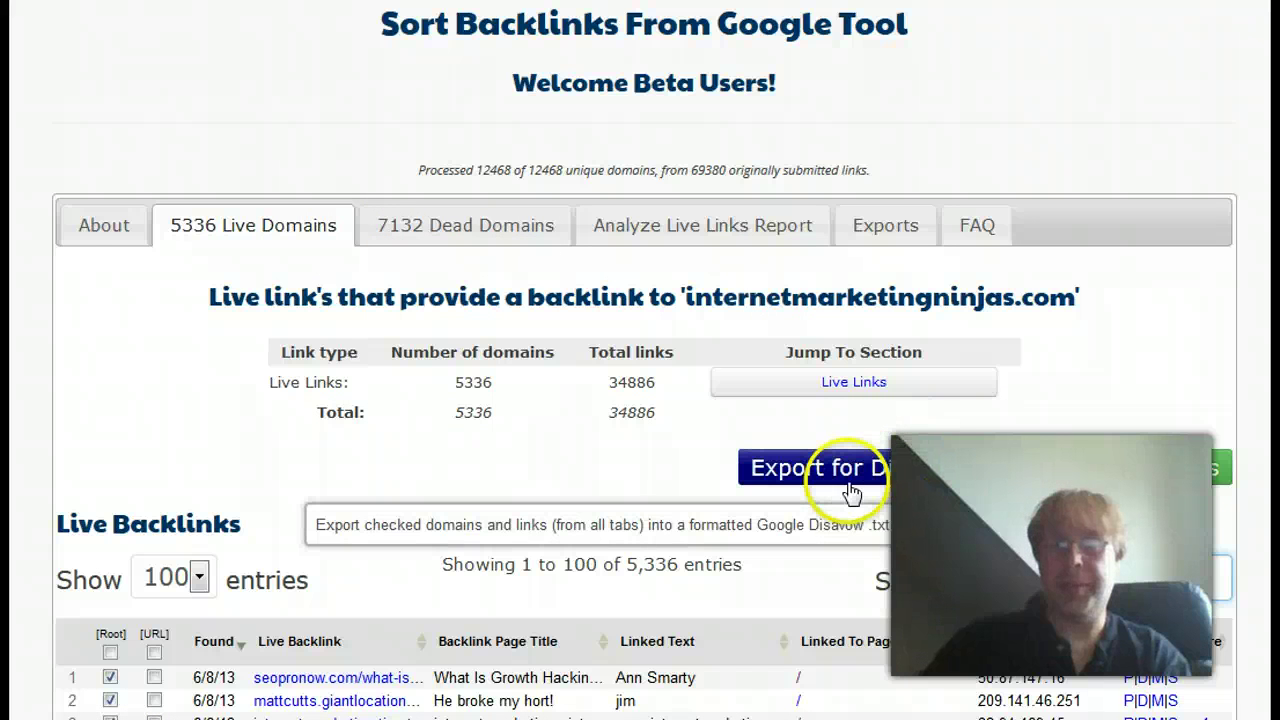
pyautogui.scroll(-3, 446, 495)
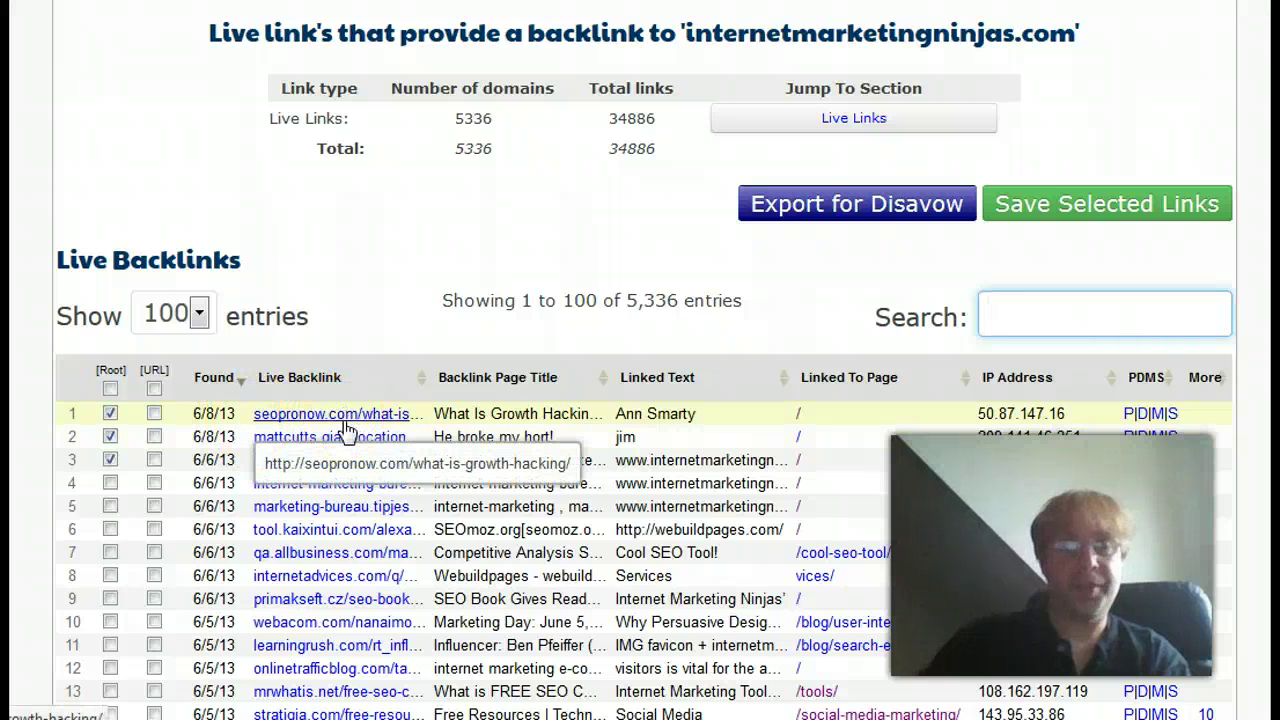
# Step: Mark the third live backlink, from internet-marketing-tips.tipjes.nl, and its additional page at URL level instead of root-domain level
pyautogui.click(154, 460)
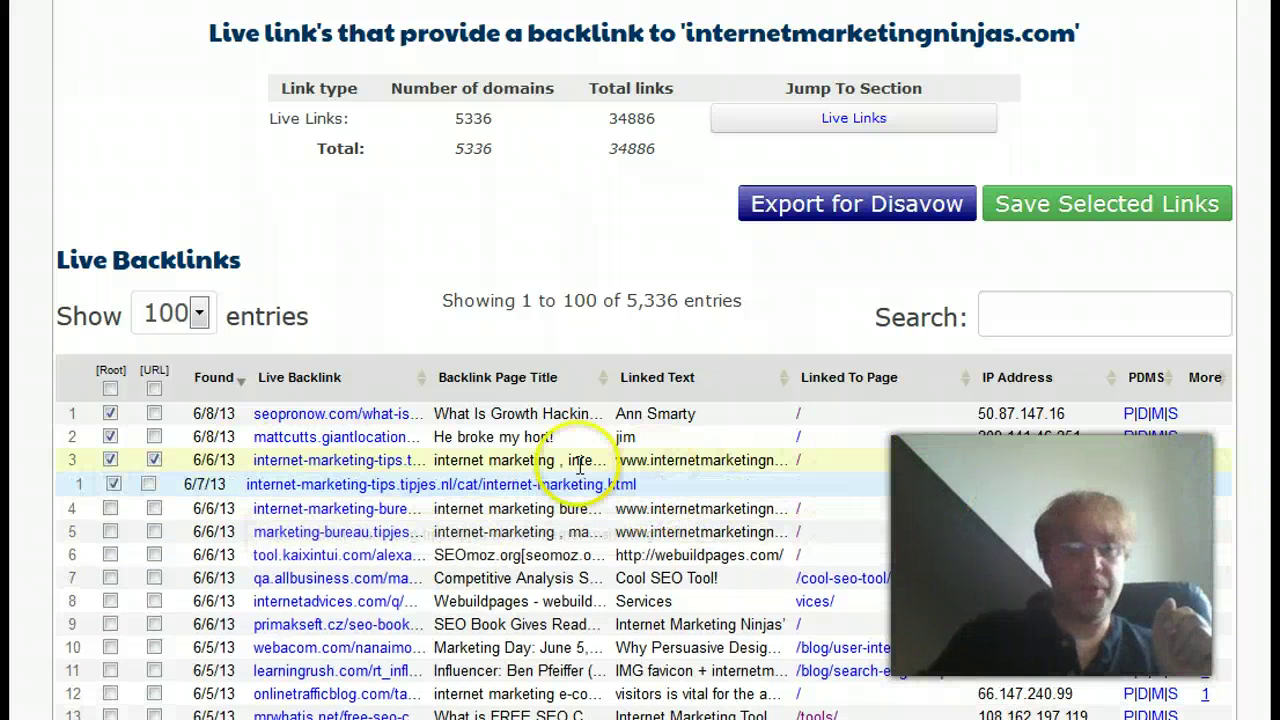
pyautogui.click(113, 484)
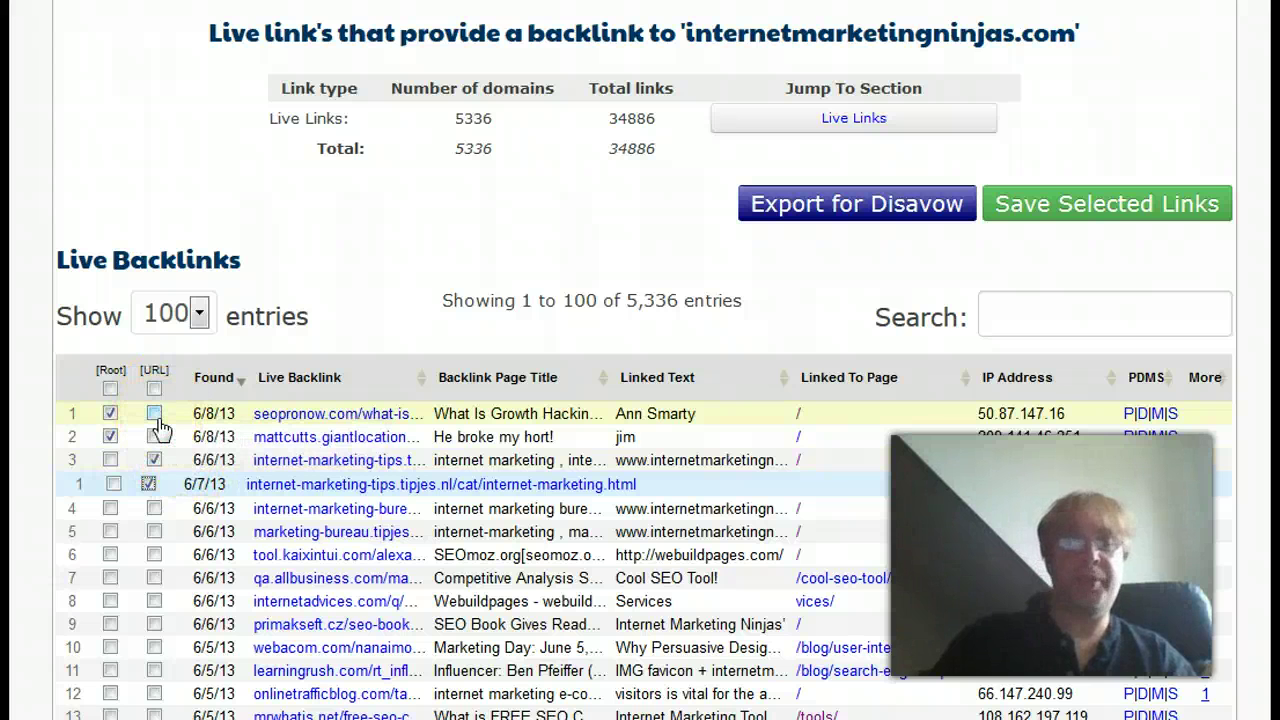
pyautogui.click(152, 483)
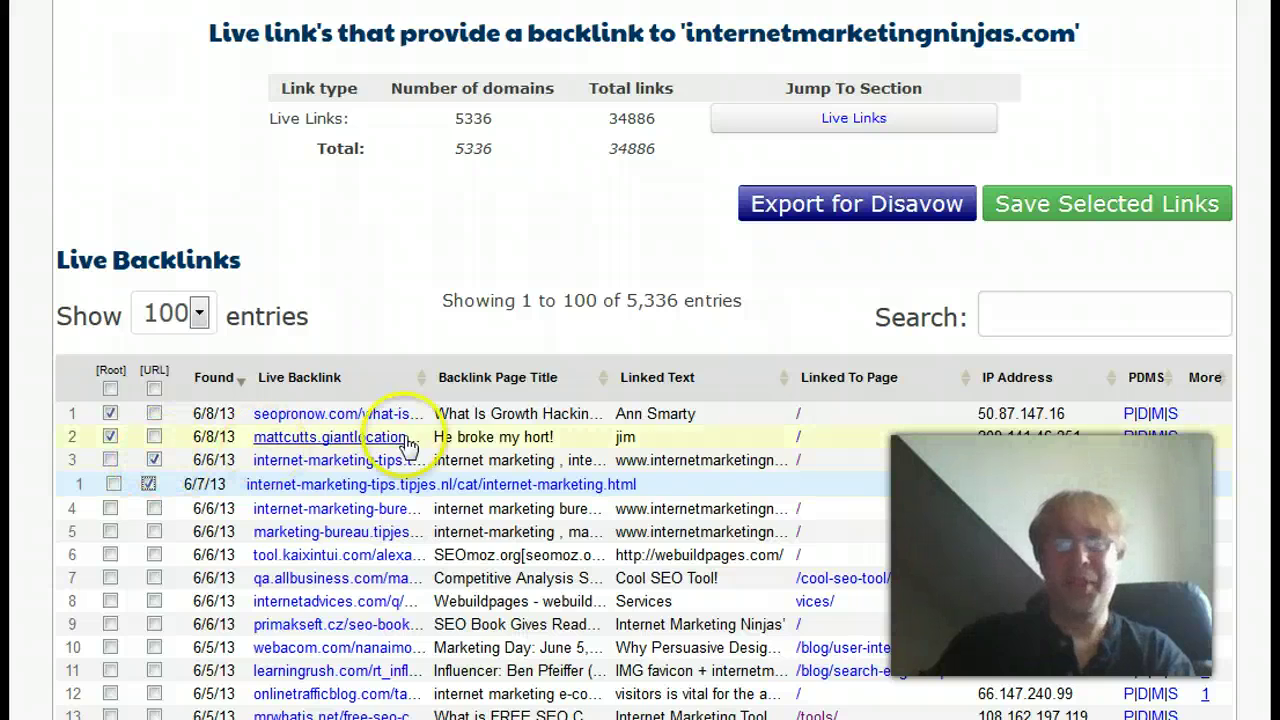
pyautogui.scroll(5, 752, 372)
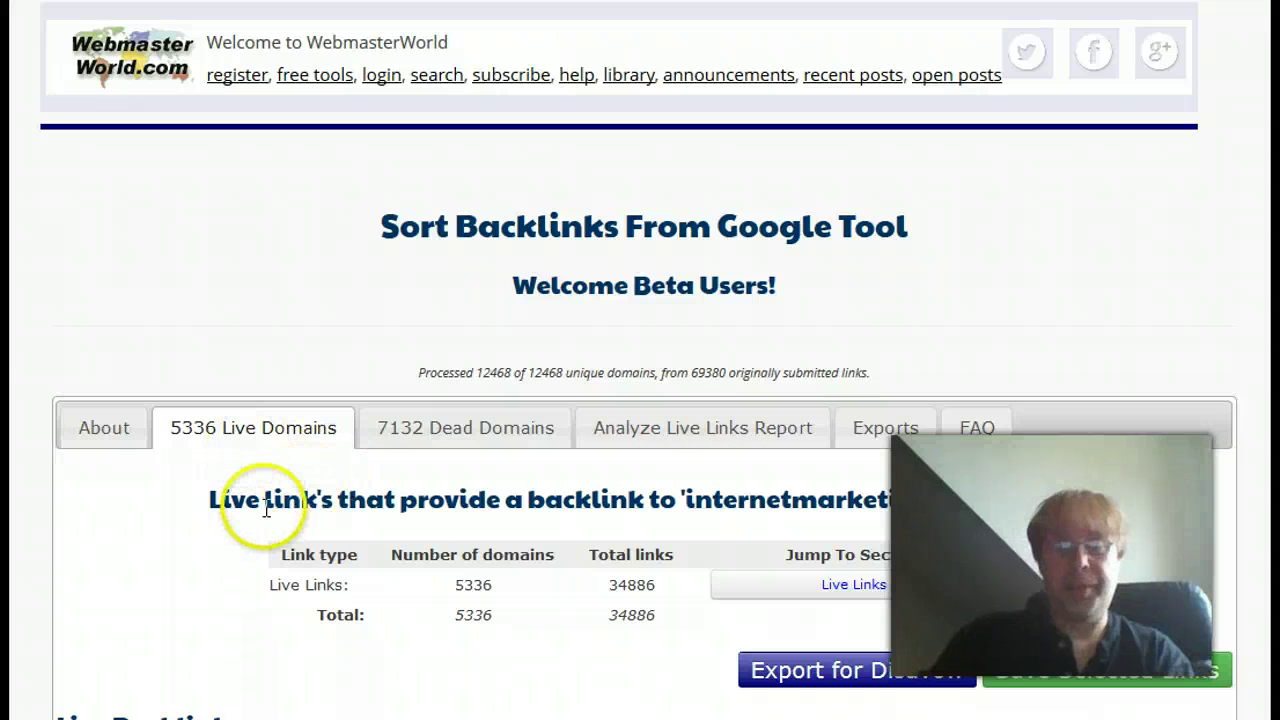
pyautogui.scroll(-3, 297, 404)
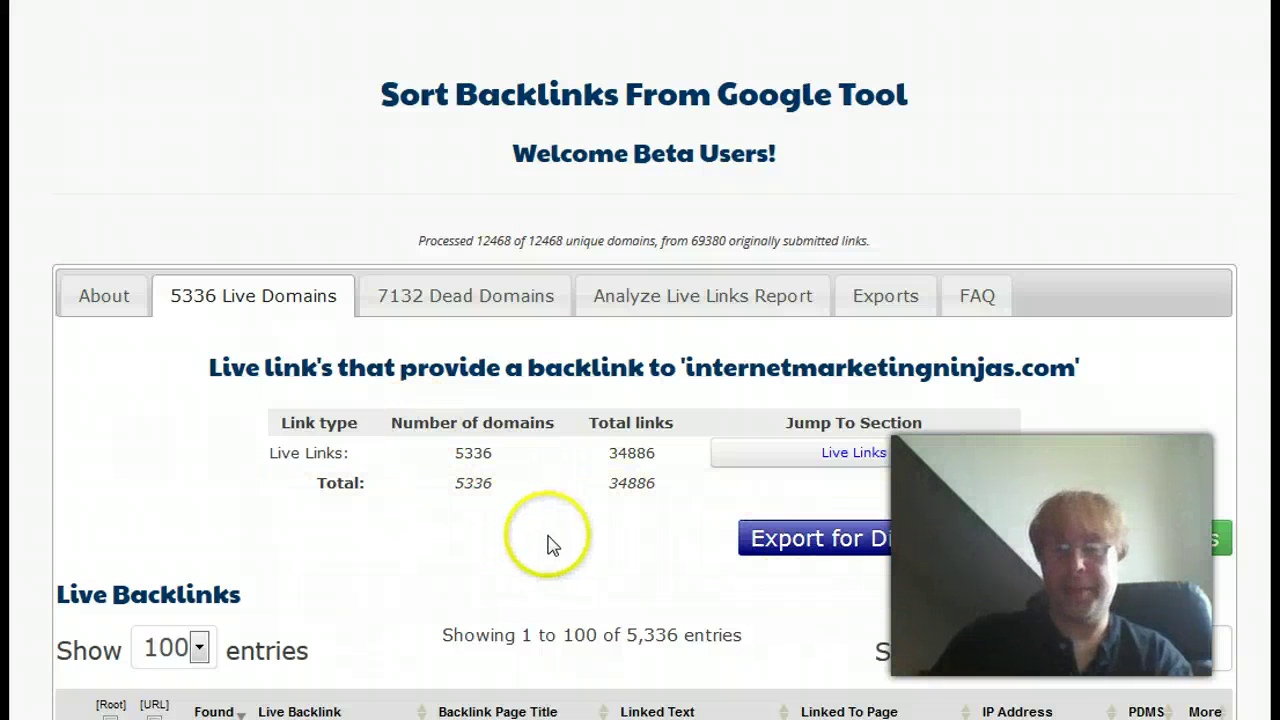
# Step: Show the dead domains for internetmarketingninjas.com and examine the host error, 301 redirected, 302 redirected and not found link types in the summary
pyautogui.scroll(-1, 391, 574)
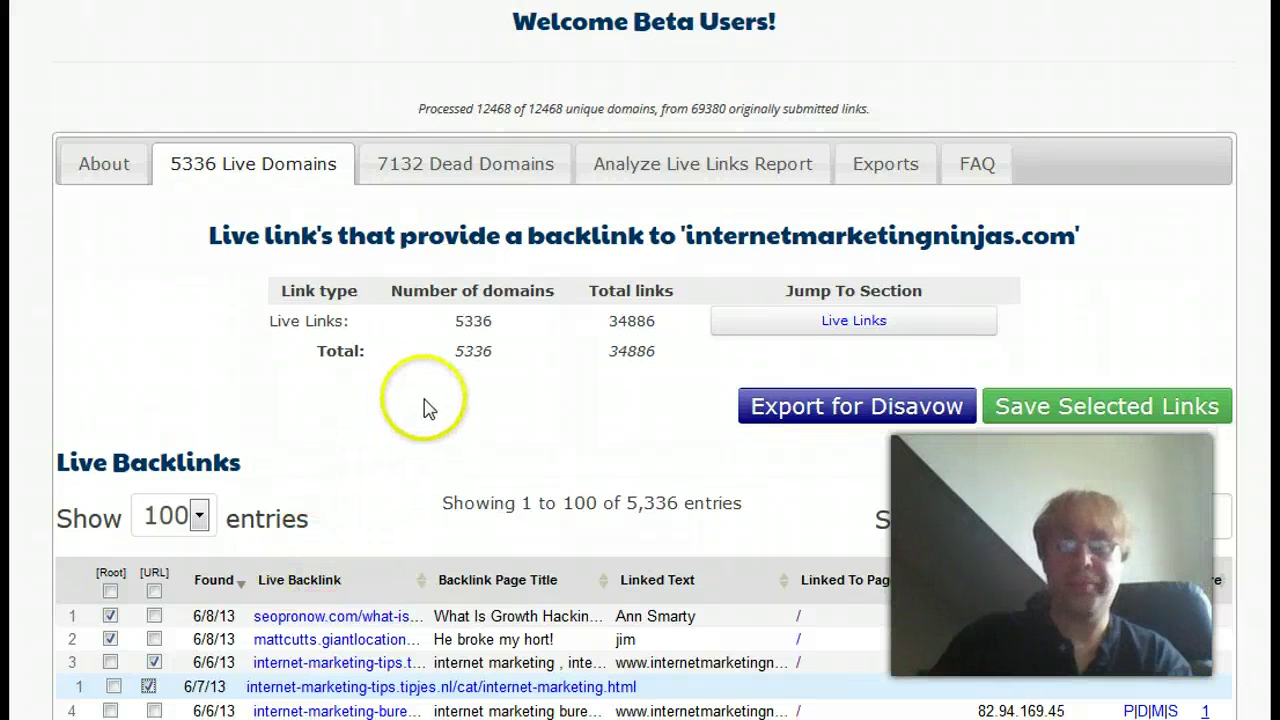
pyautogui.click(405, 163)
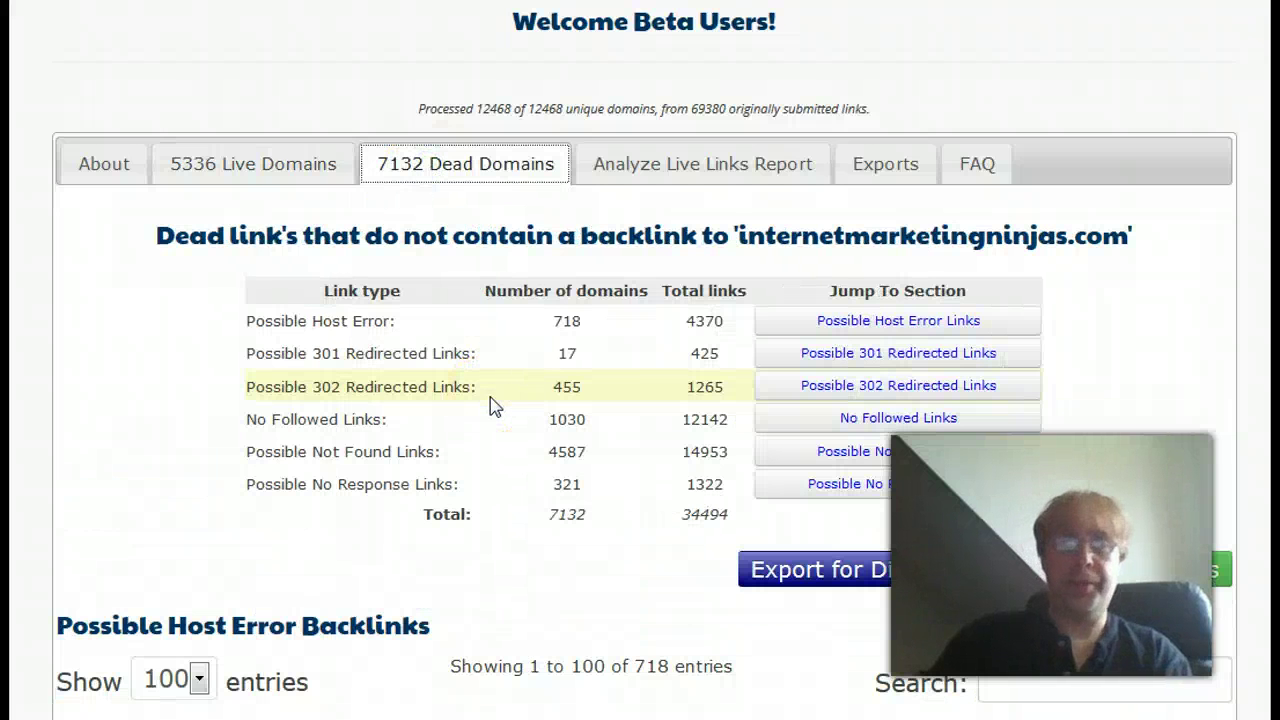
pyautogui.click(371, 322)
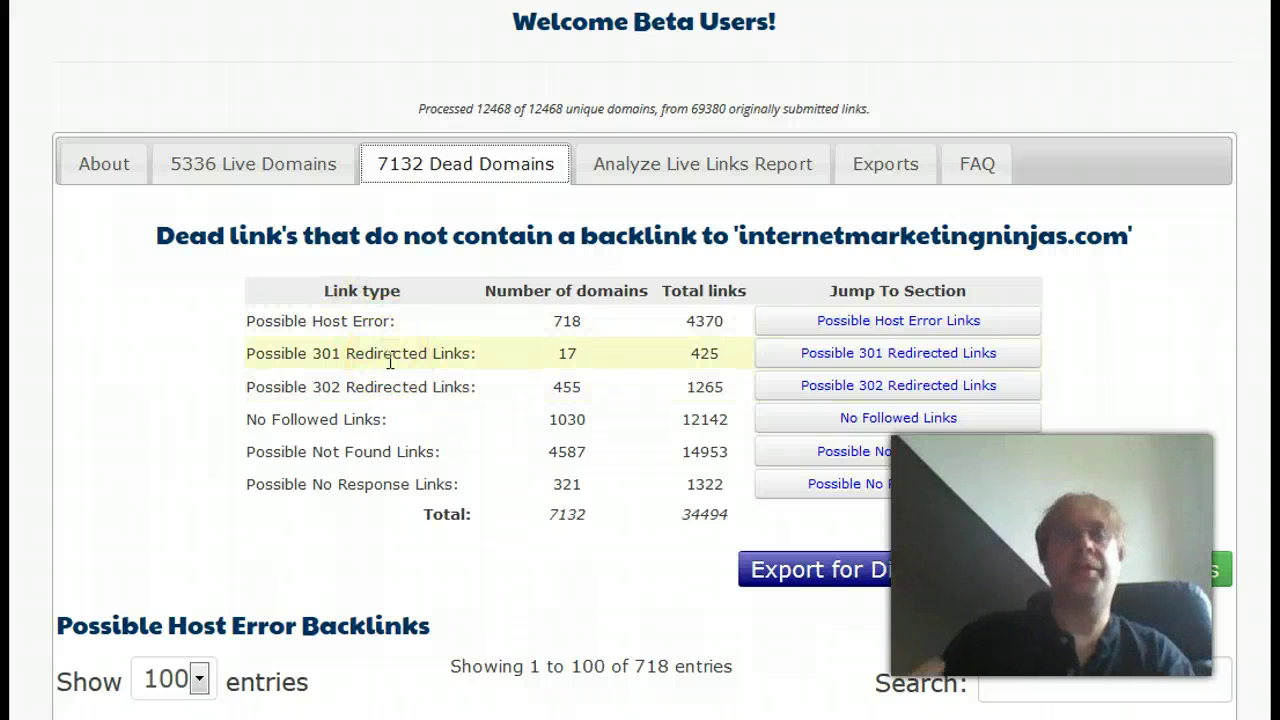
pyautogui.click(425, 328)
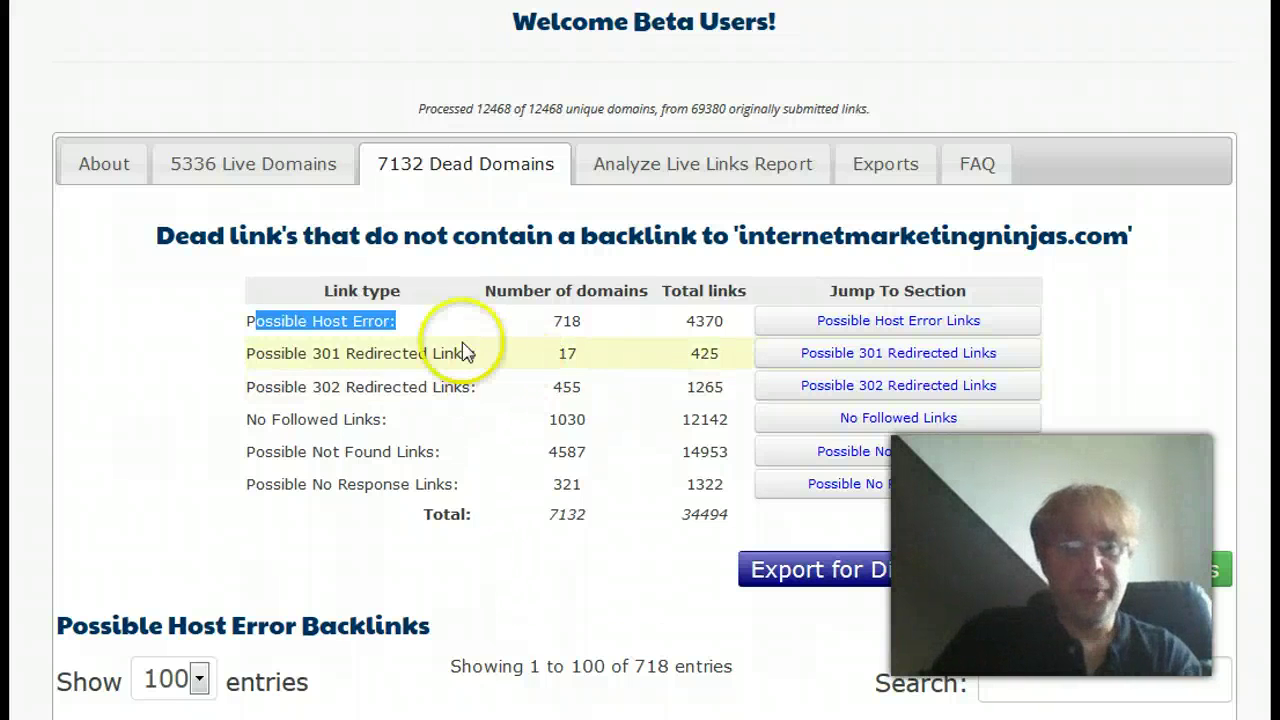
pyautogui.moveTo(478, 387); pyautogui.dragTo(248, 400)
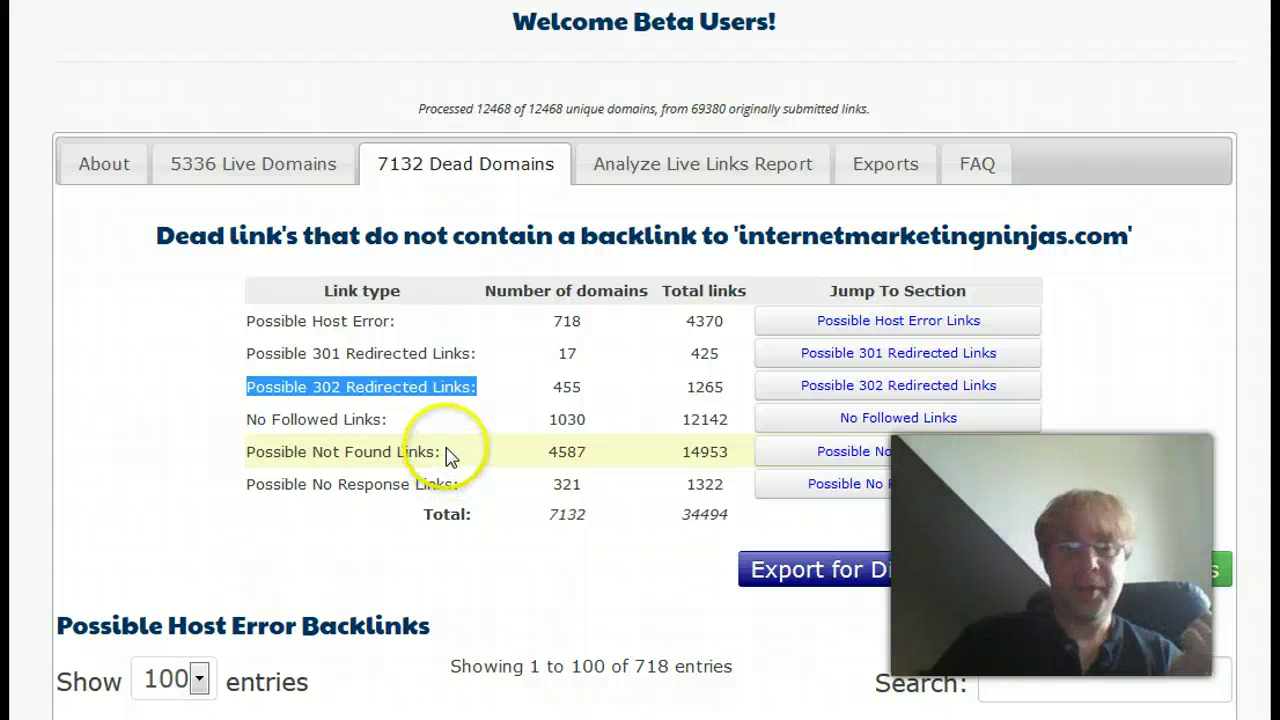
pyautogui.moveTo(447, 452); pyautogui.dragTo(248, 465)
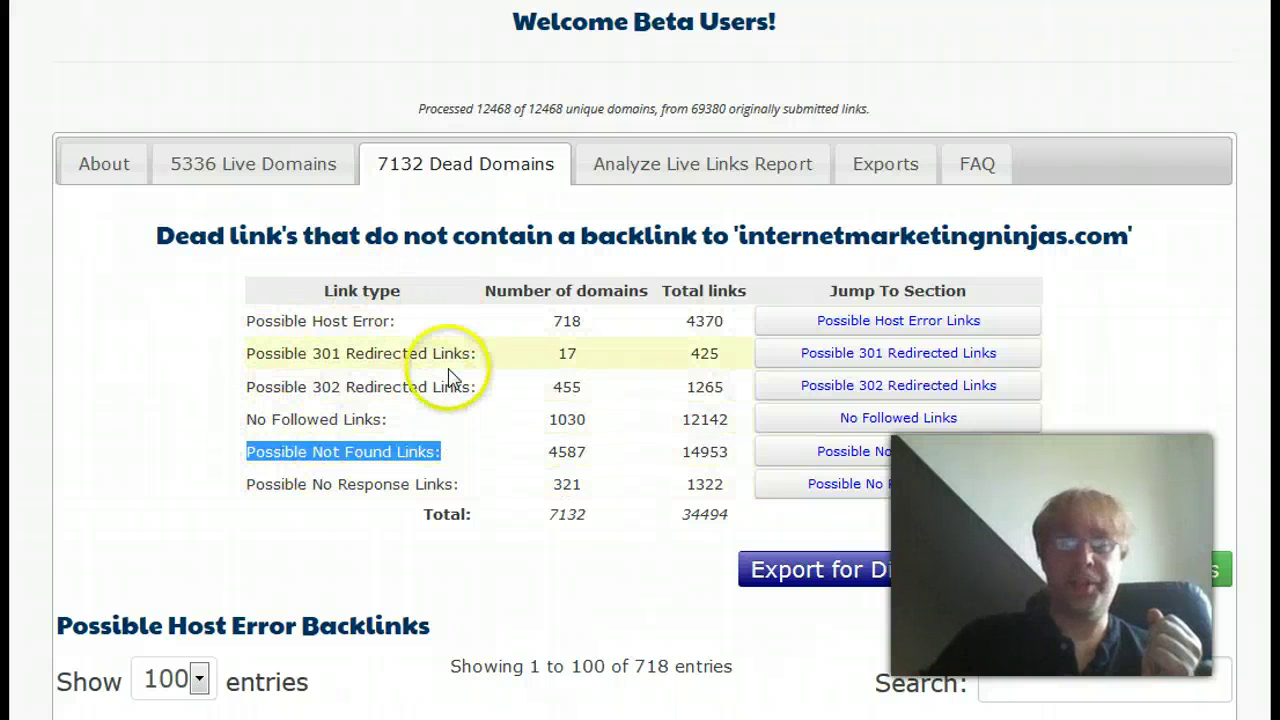
pyautogui.moveTo(478, 354); pyautogui.dragTo(249, 371)
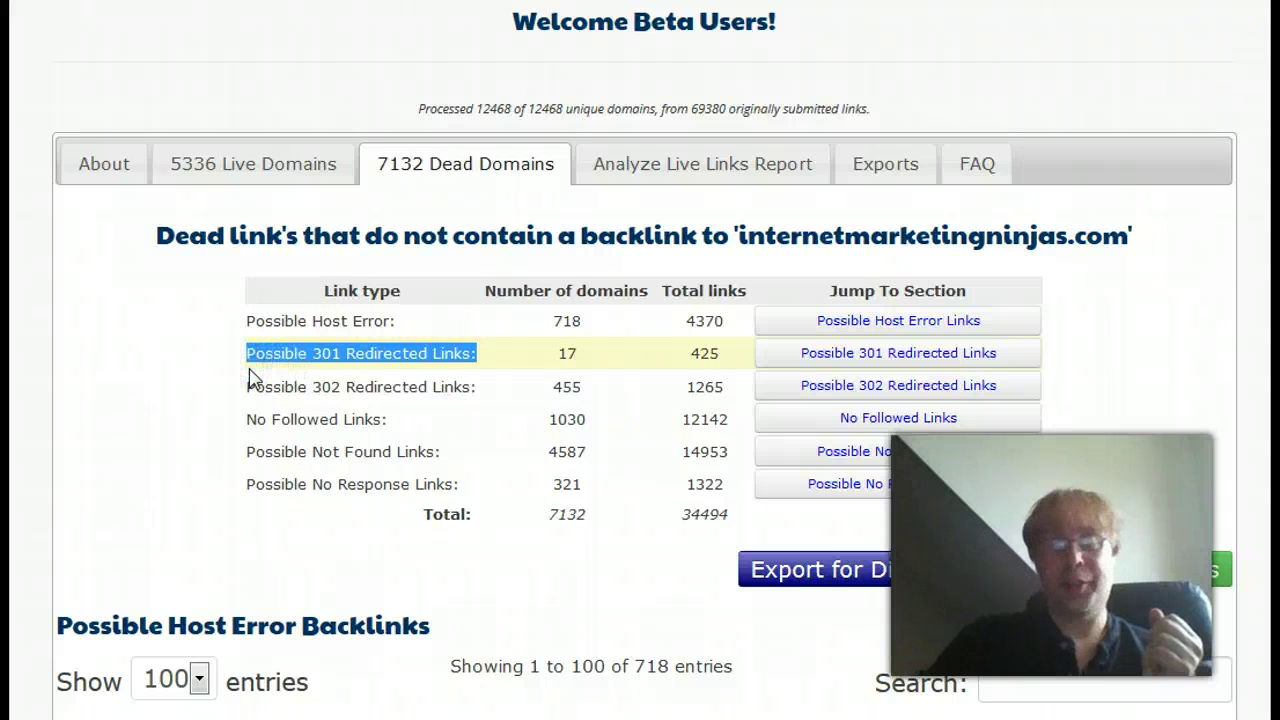